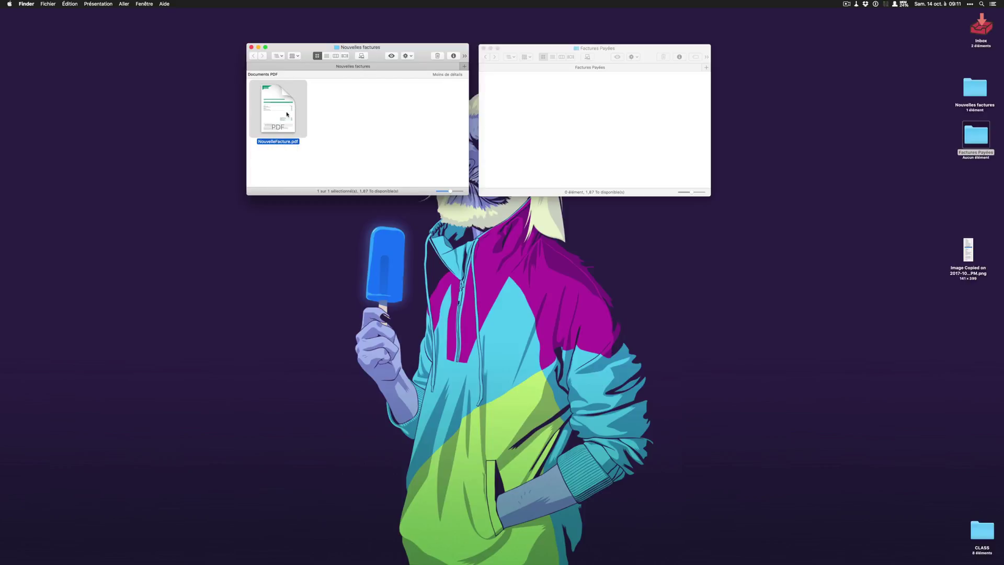
# - Open the Hazel preferences from the menu bar and position its window just below the two Finder folder windows
pyautogui.click(595, 124)
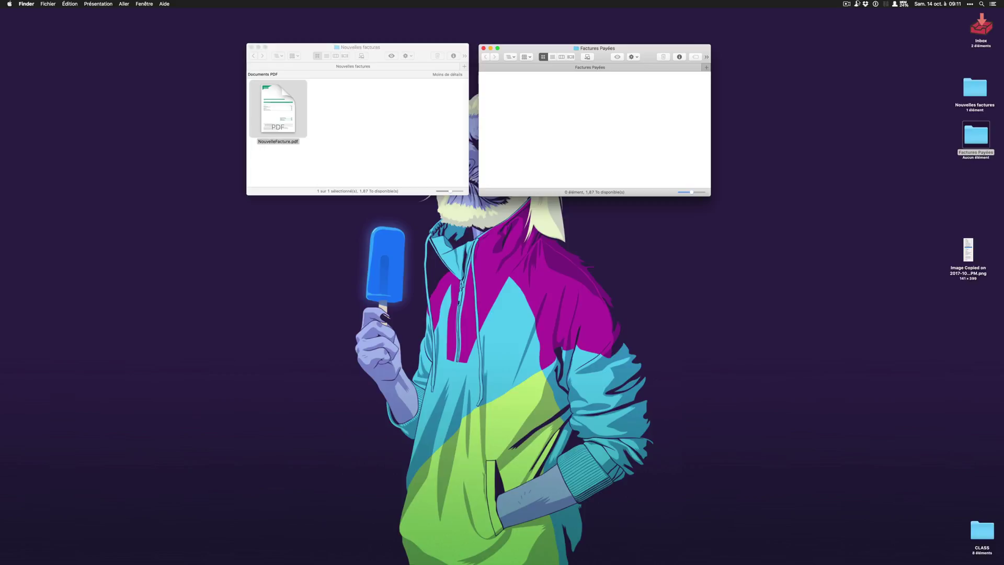
pyautogui.click(857, 4)
pyautogui.click(871, 47)
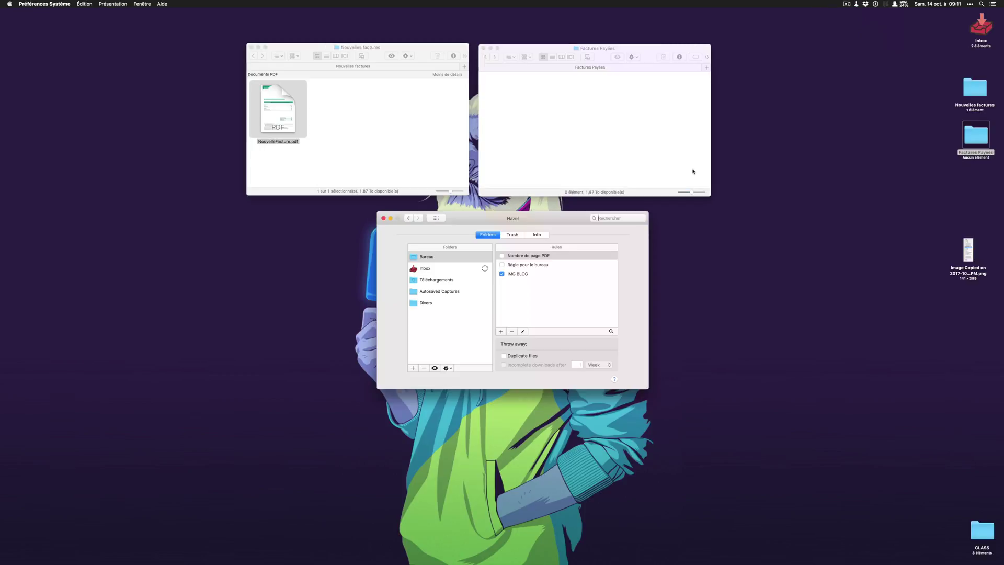
pyautogui.moveTo(543, 219); pyautogui.dragTo(540, 210)
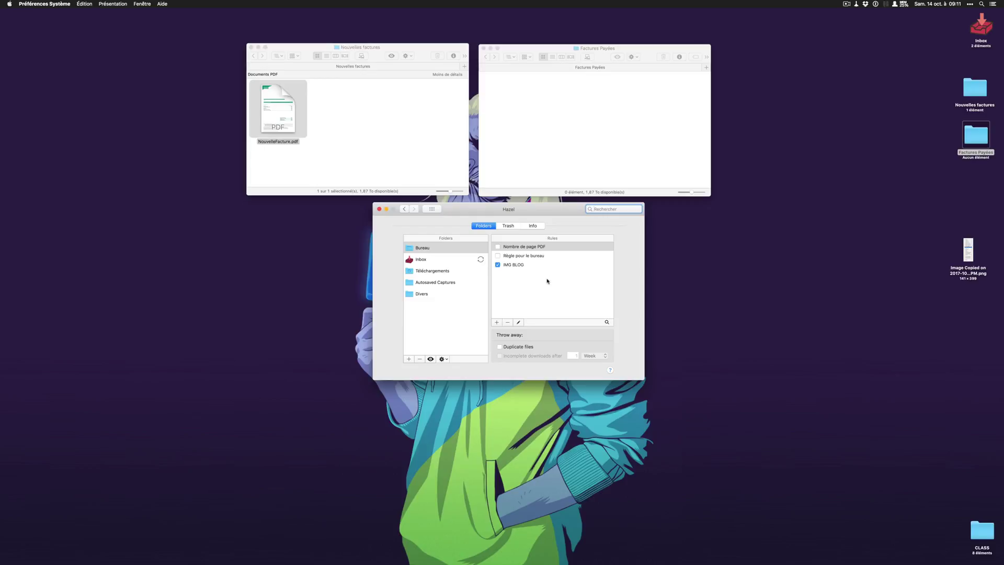
pyautogui.press('Tab')
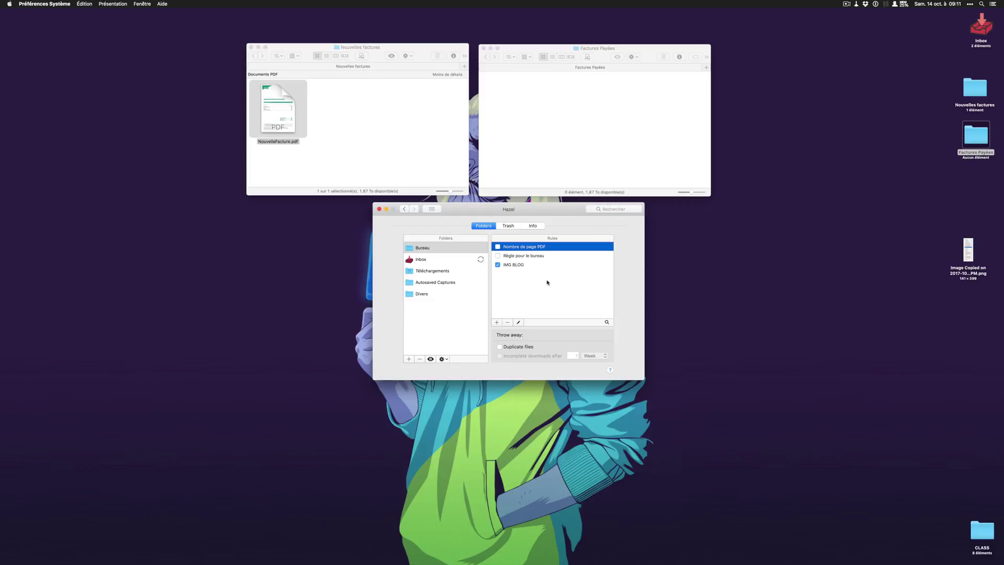
# - Examine the AUDIO rule of the Divers folder and close it without changes
pyautogui.click(422, 294)
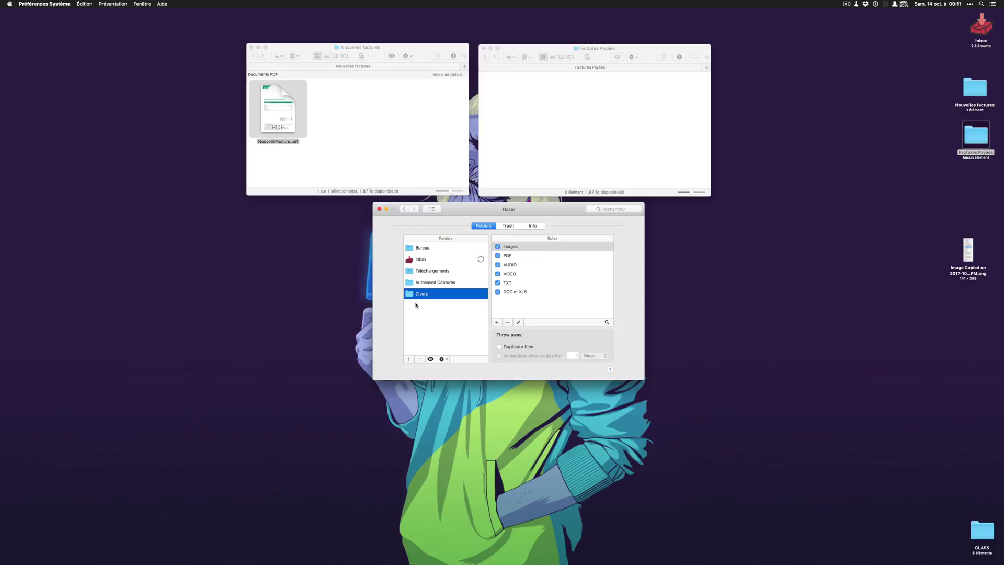
pyautogui.doubleClick(512, 266)
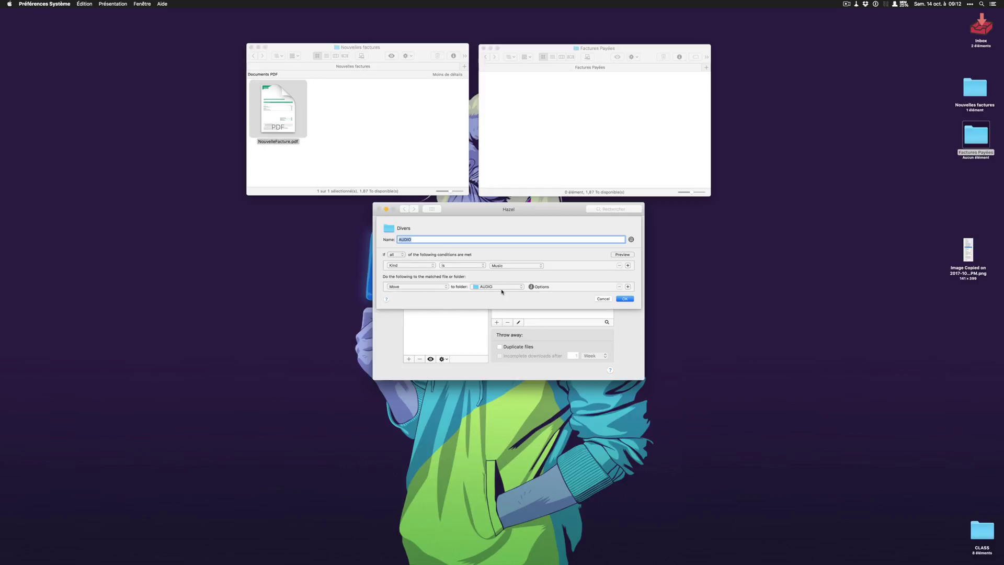
pyautogui.click(604, 299)
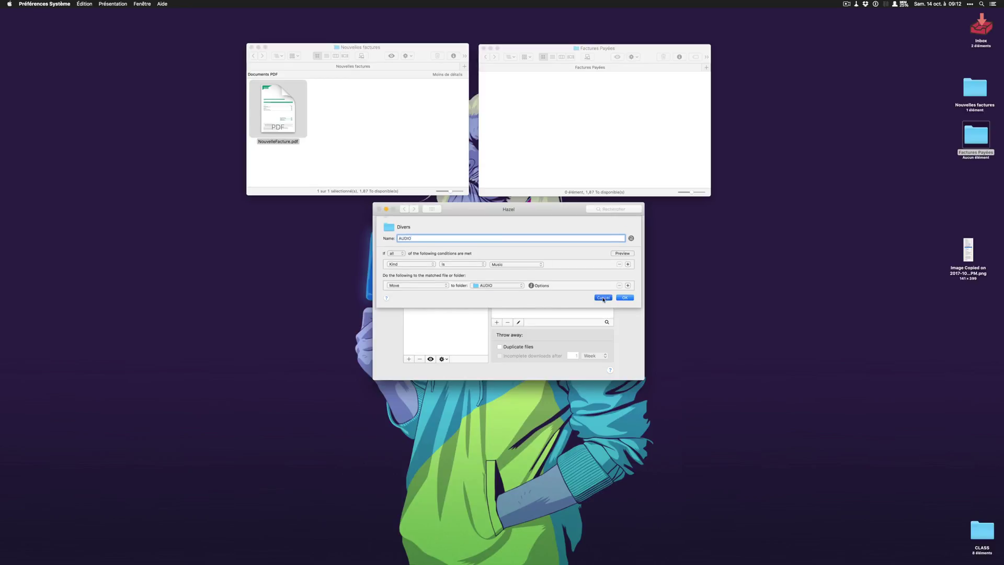
# - Add the Nouvelles factures folder from the Bureau to Hazel's list of monitored folders
pyautogui.click(340, 135)
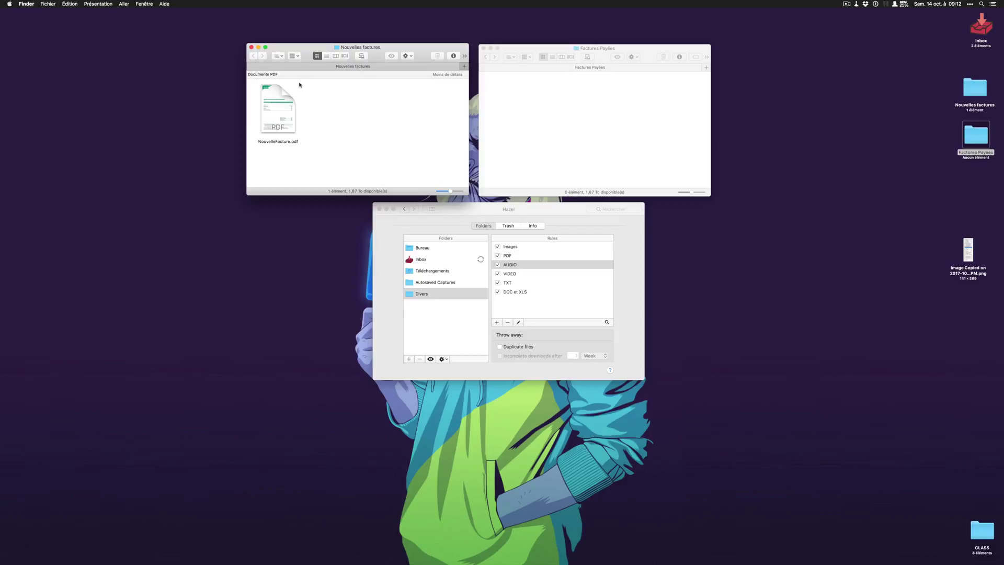
pyautogui.click(402, 210)
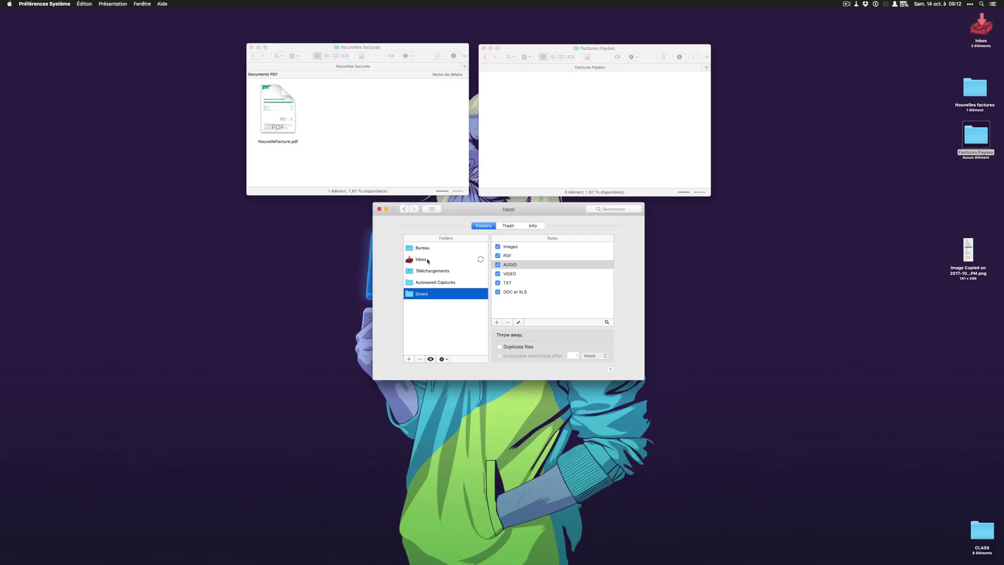
pyautogui.click(419, 249)
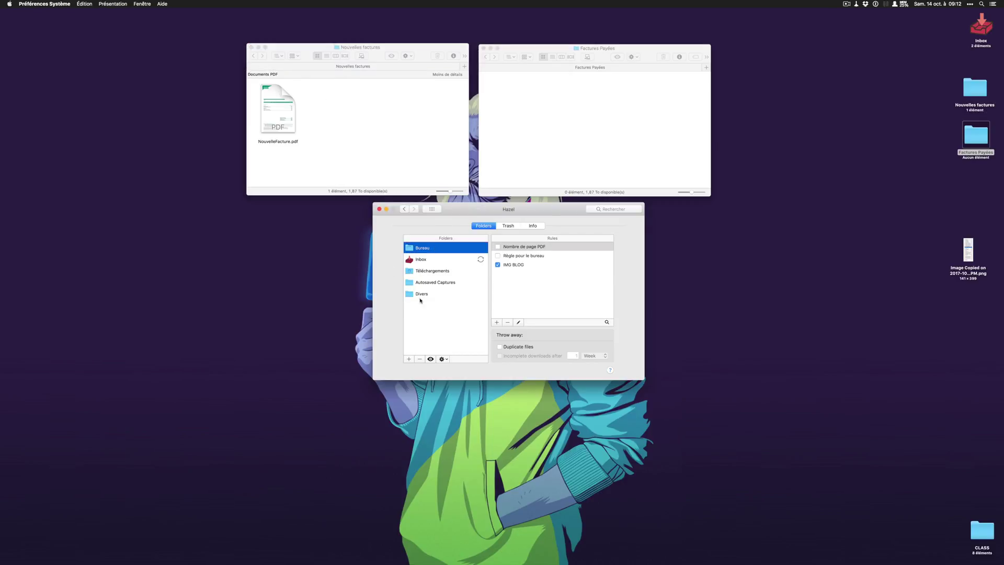
pyautogui.click(349, 49)
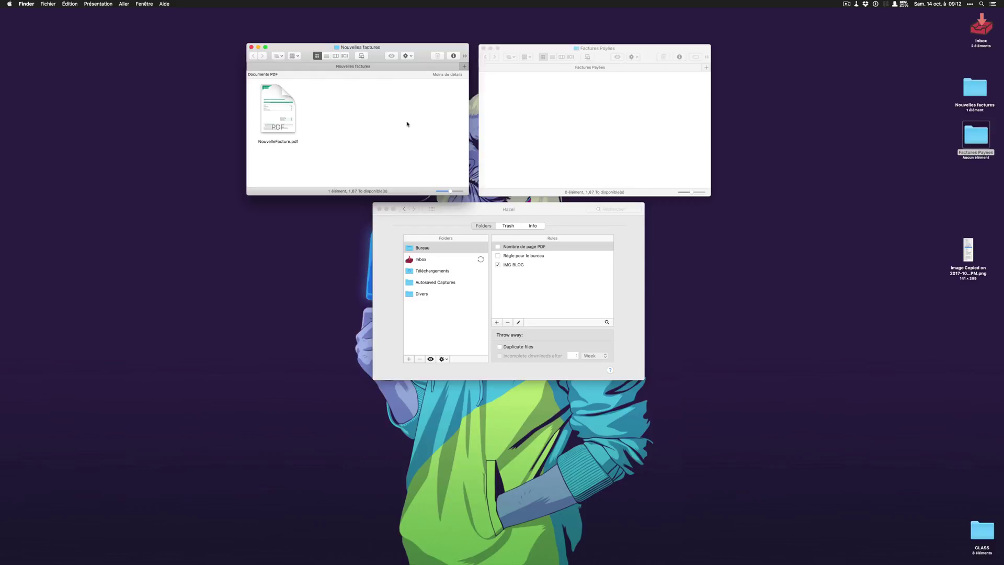
pyautogui.click(409, 359)
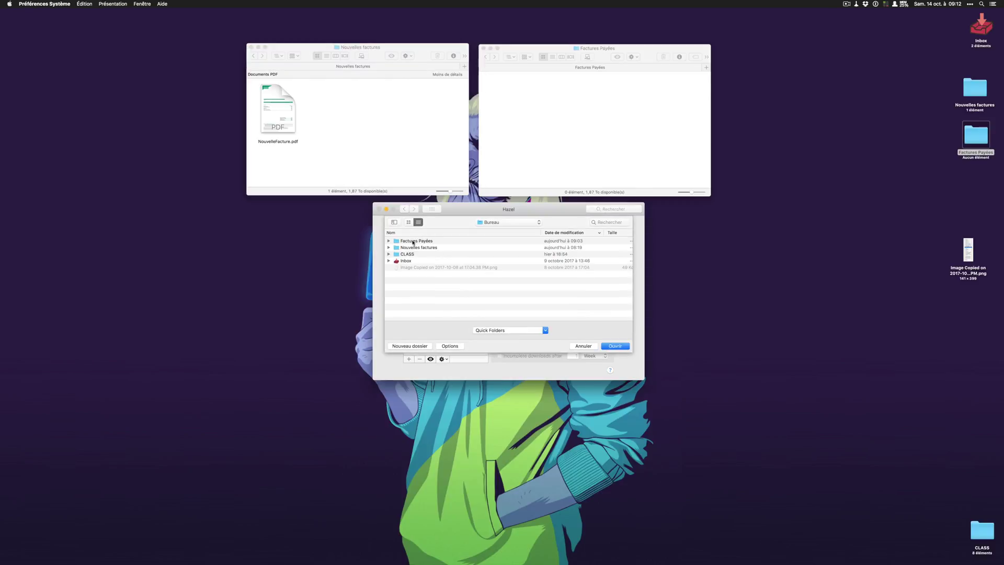
pyautogui.click(414, 242)
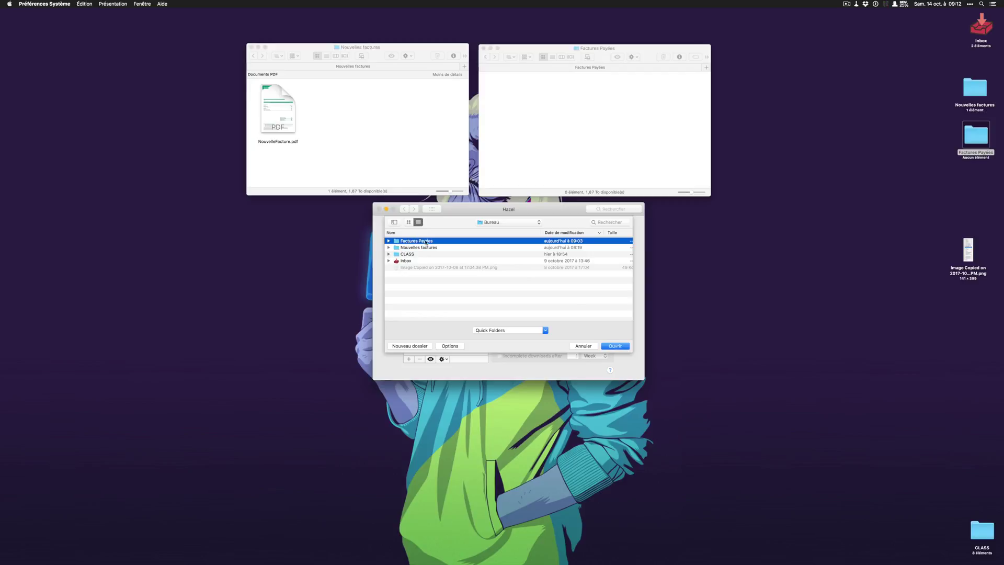
pyautogui.click(422, 248)
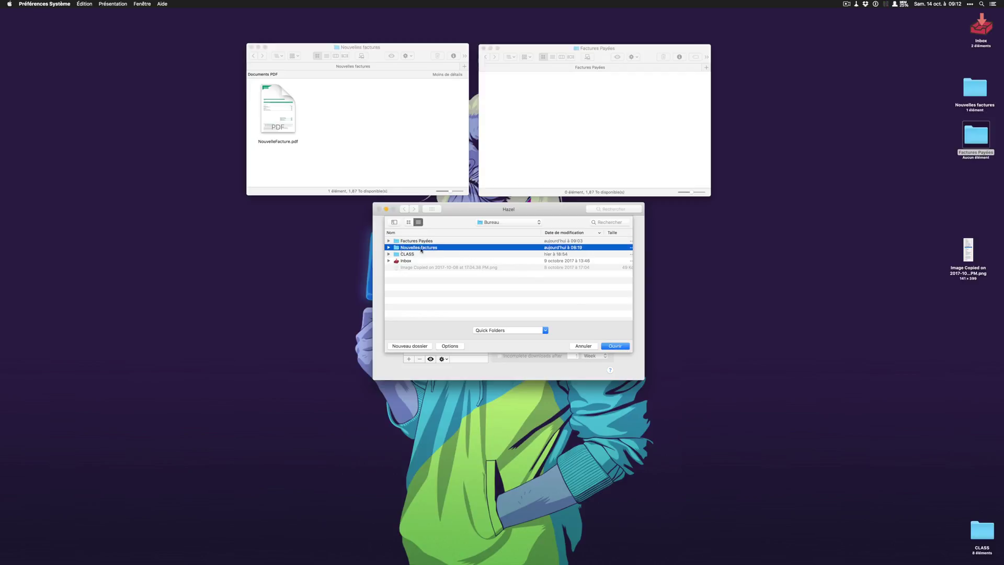
pyautogui.click(615, 345)
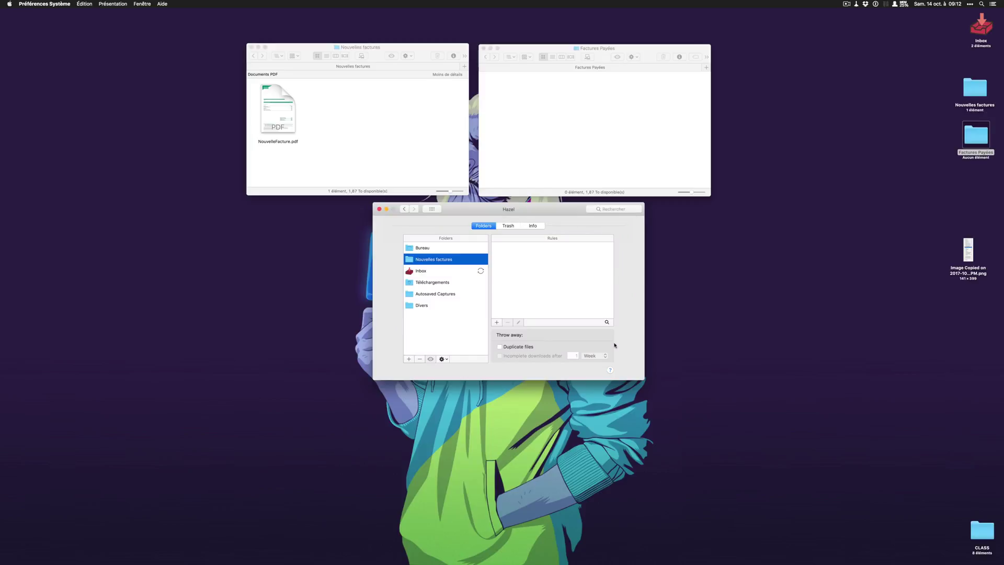
# - Create a rule for the Nouvelles factures folder, check the supplier in NouvelleFacture.pdf, and name the rule BASE
pyautogui.click(497, 323)
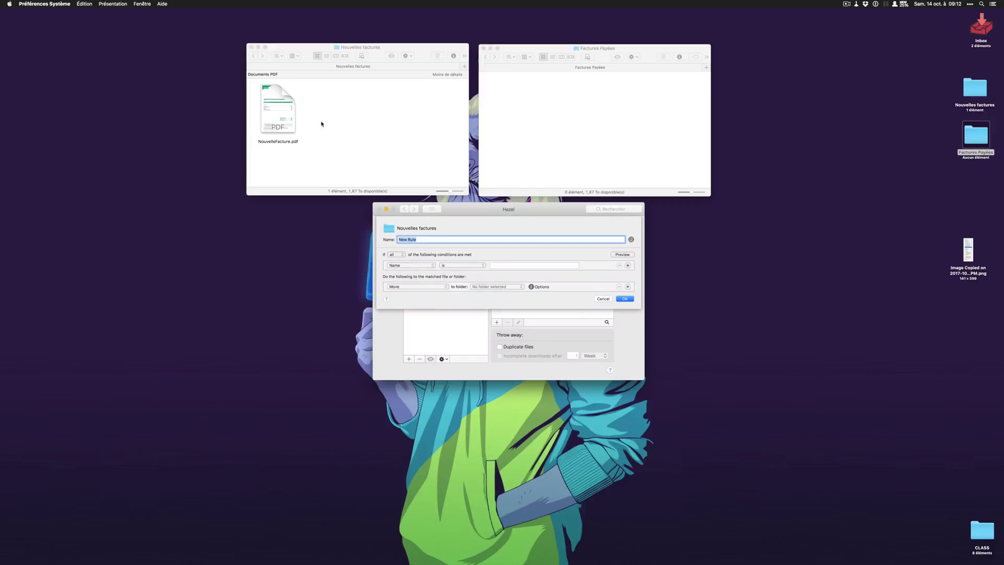
pyautogui.doubleClick(291, 123)
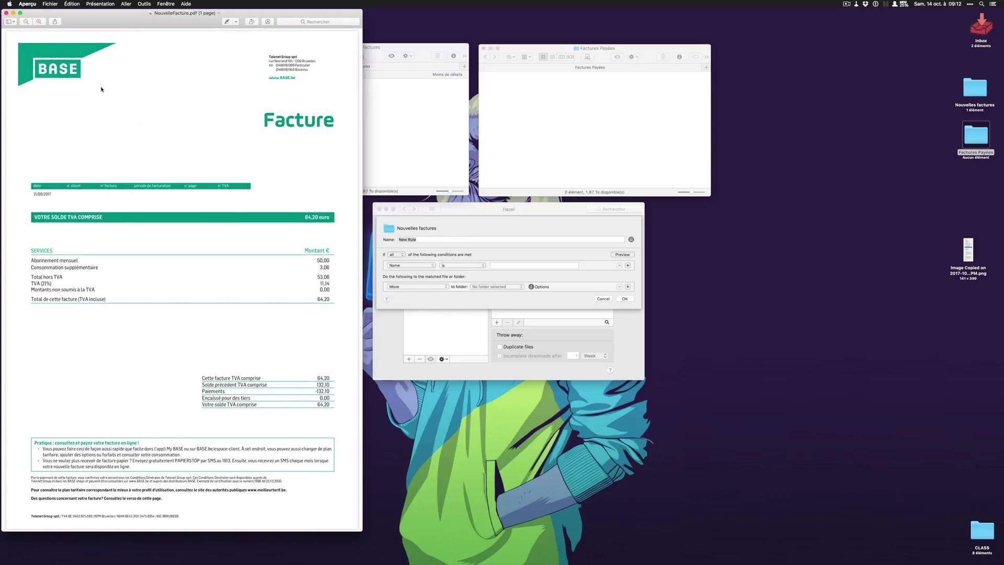
pyautogui.moveTo(268, 57); pyautogui.dragTo(308, 69)
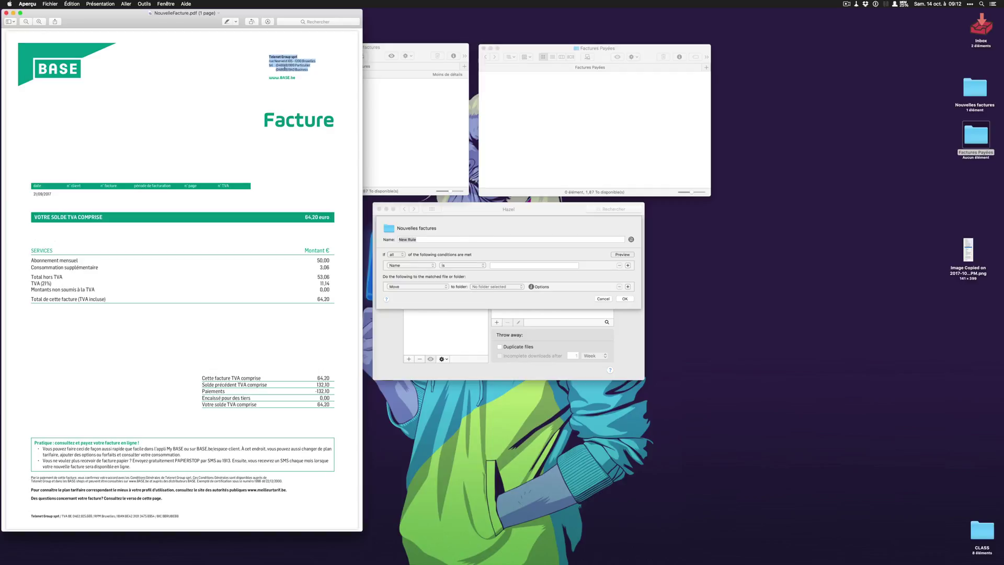
pyautogui.click(425, 229)
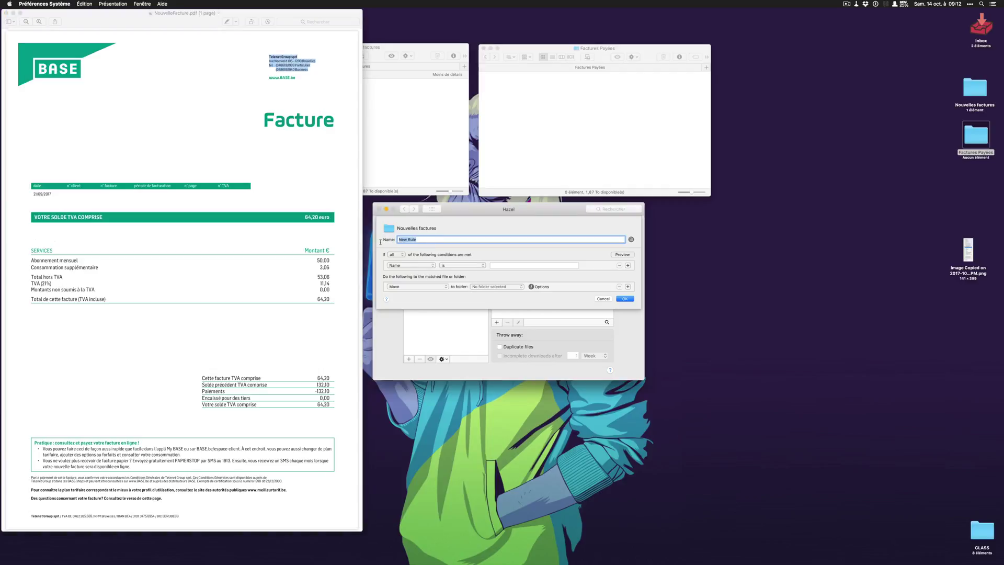
pyautogui.write('BASE')
pyautogui.click(390, 167)
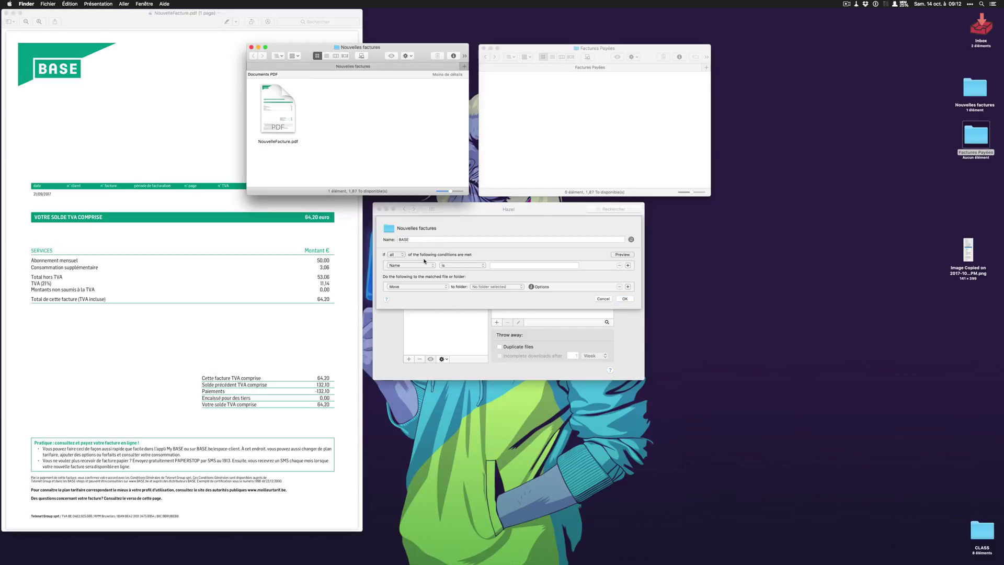
# - Keep all conditions required and set the BASE rule's condition to Extension is pdf
pyautogui.click(396, 256)
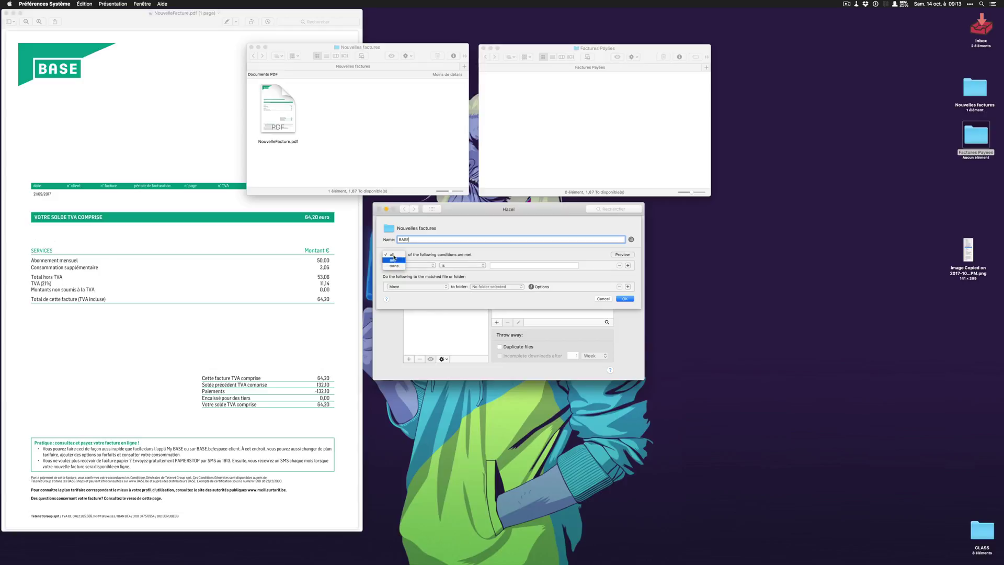
pyautogui.click(396, 255)
pyautogui.click(414, 266)
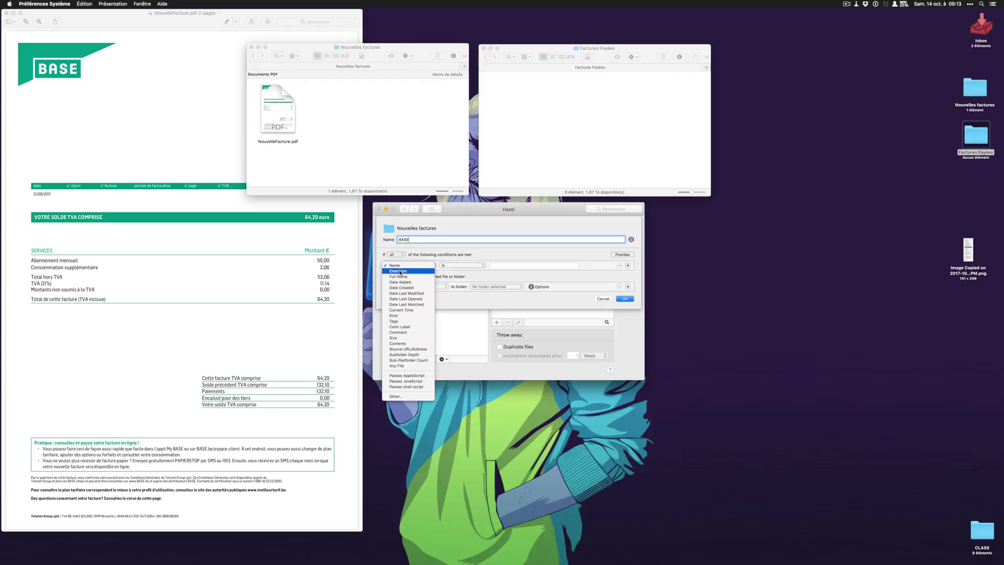
pyautogui.click(400, 272)
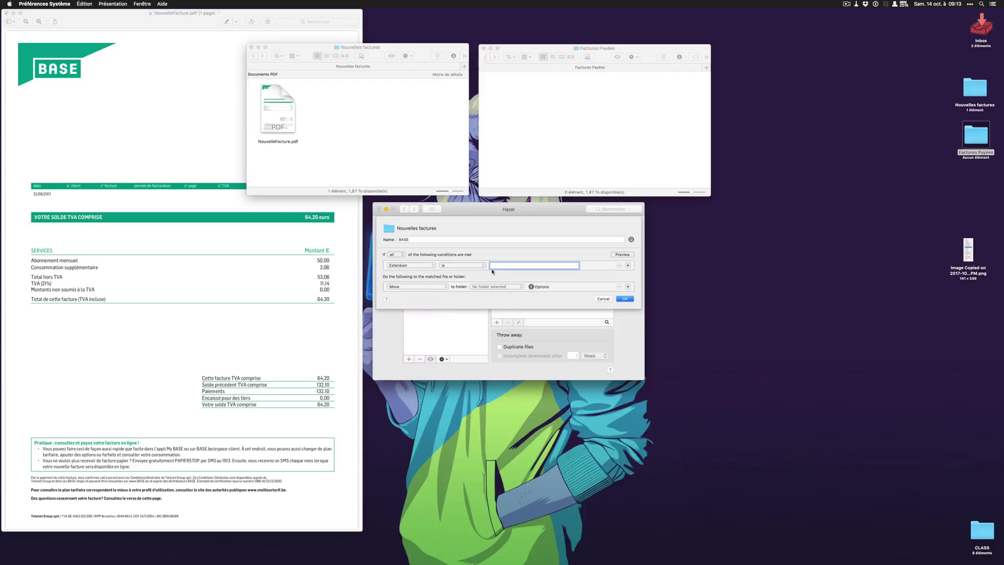
pyautogui.click(544, 241)
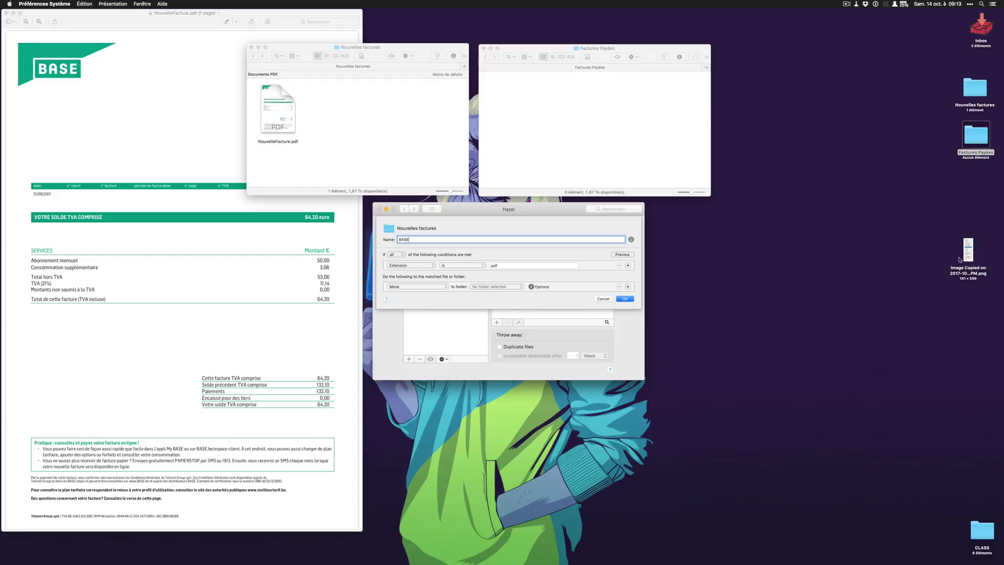
# - Preview the copied PNG image on the desktop and change its file extension to .pdf
pyautogui.moveTo(971, 248); pyautogui.dragTo(748, 255)
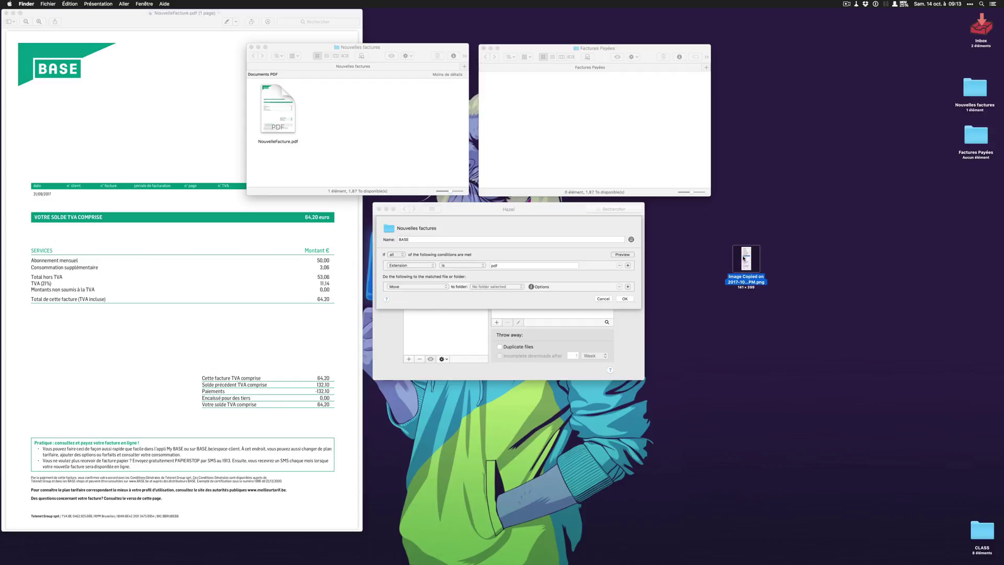
pyautogui.press('space')
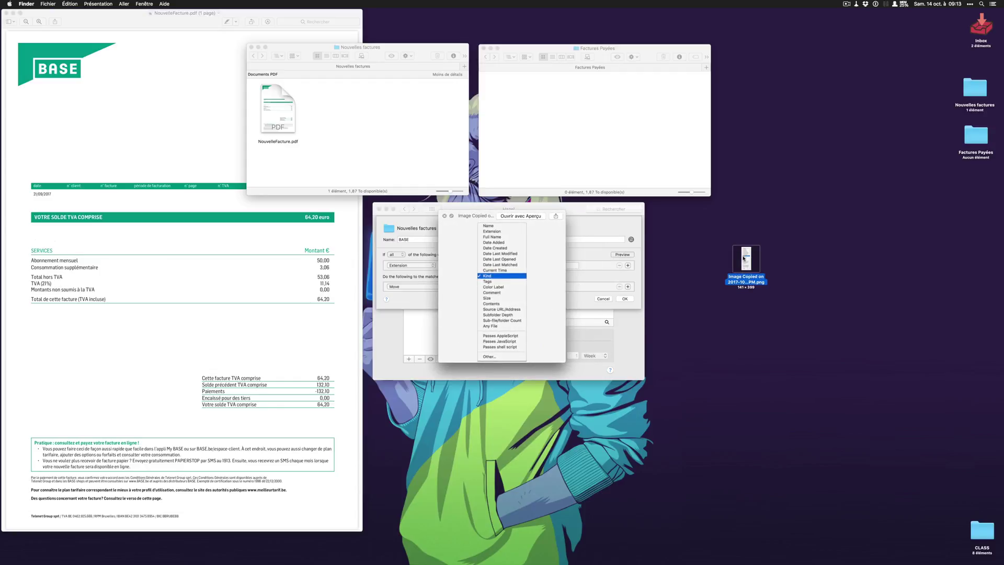
pyautogui.press('space')
pyautogui.click(757, 287)
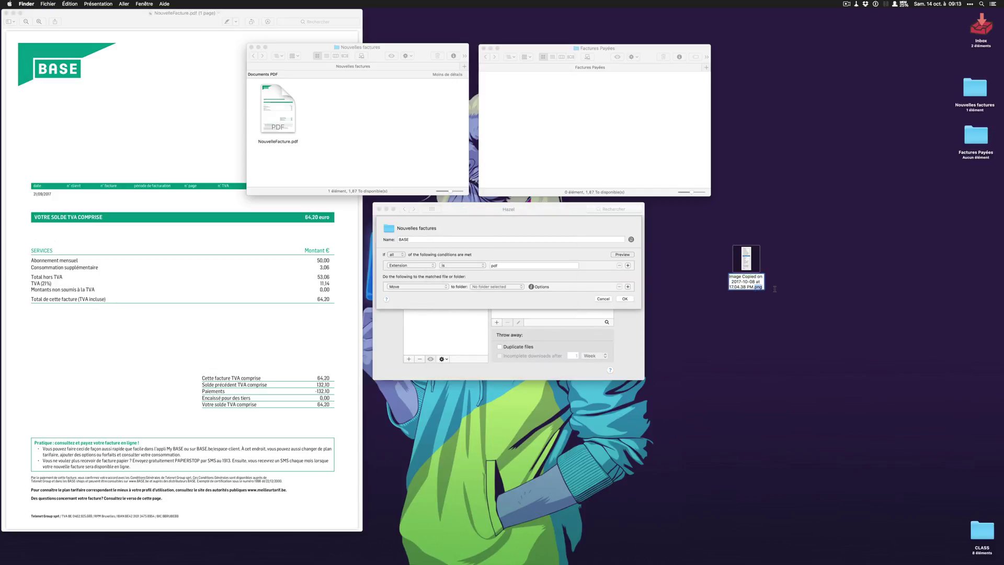
pyautogui.write('pdf')
pyautogui.press('Return')
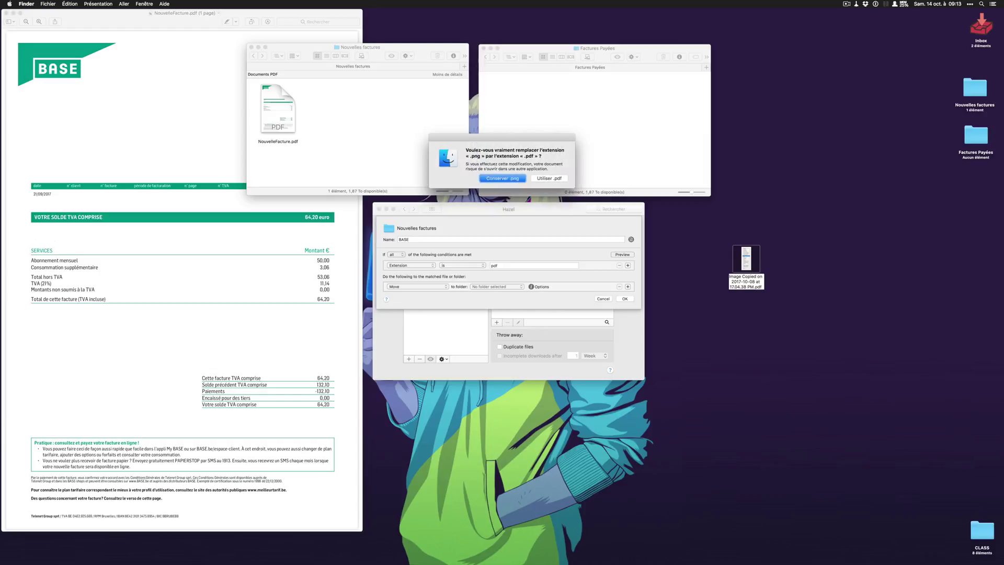
pyautogui.click(549, 178)
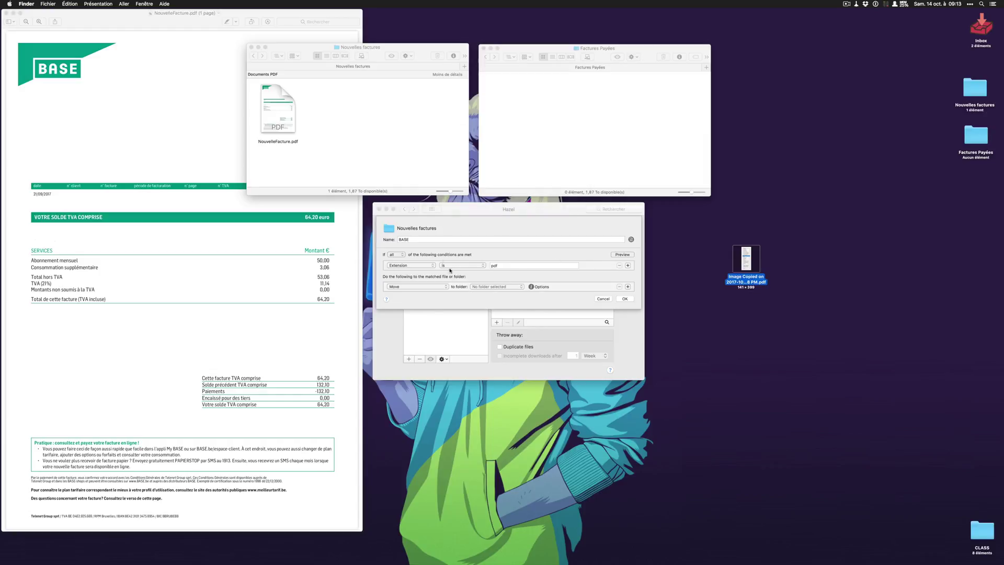
pyautogui.click(546, 237)
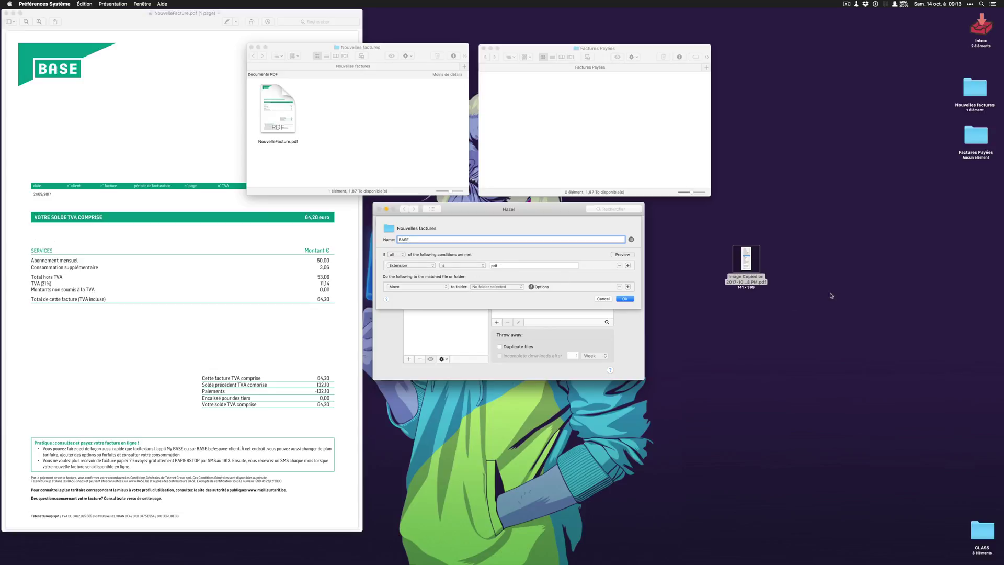
# - Try to open the renamed .pdf image from the desktop, set its icon aside, and return to the BASE rule
pyautogui.doubleClick(746, 259)
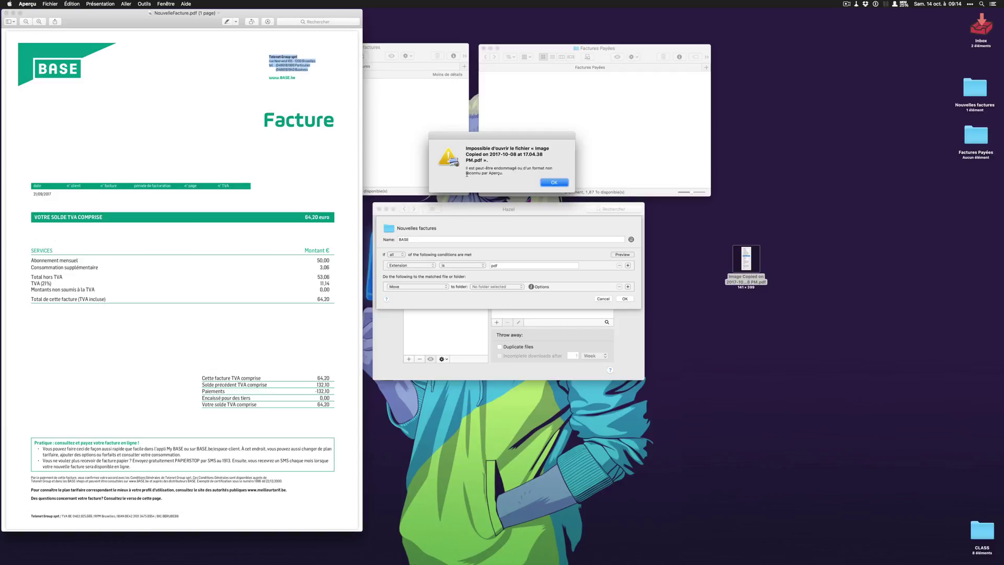
pyautogui.click(567, 182)
pyautogui.moveTo(741, 283); pyautogui.dragTo(950, 250)
pyautogui.click(470, 240)
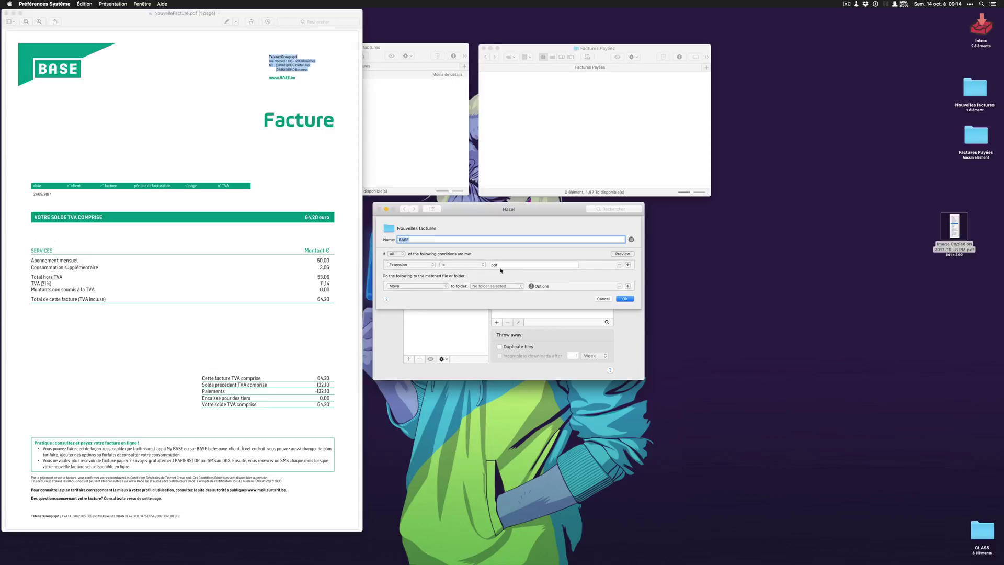
# - Change the BASE rule's first condition to Kind is PDF
pyautogui.click(417, 265)
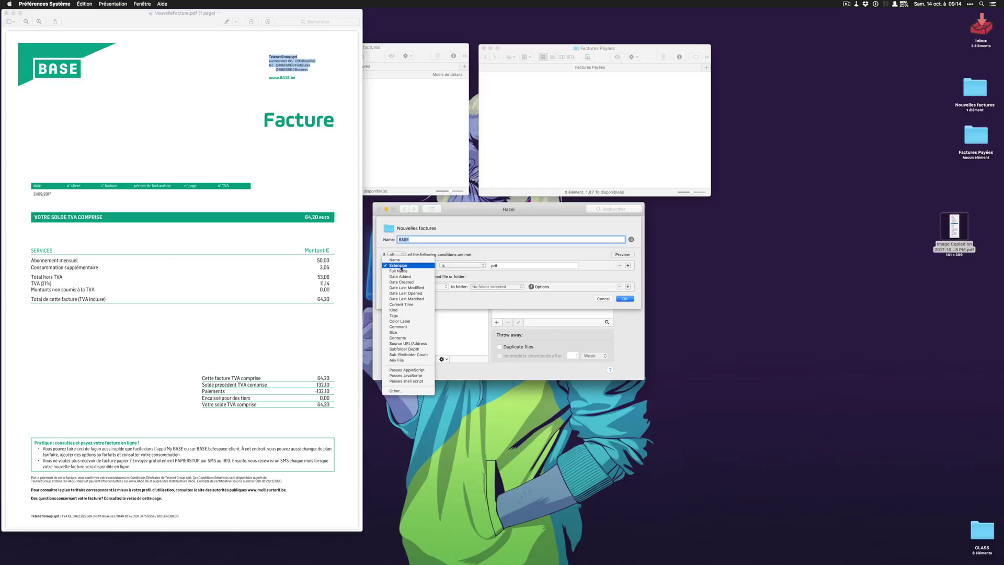
pyautogui.click(397, 310)
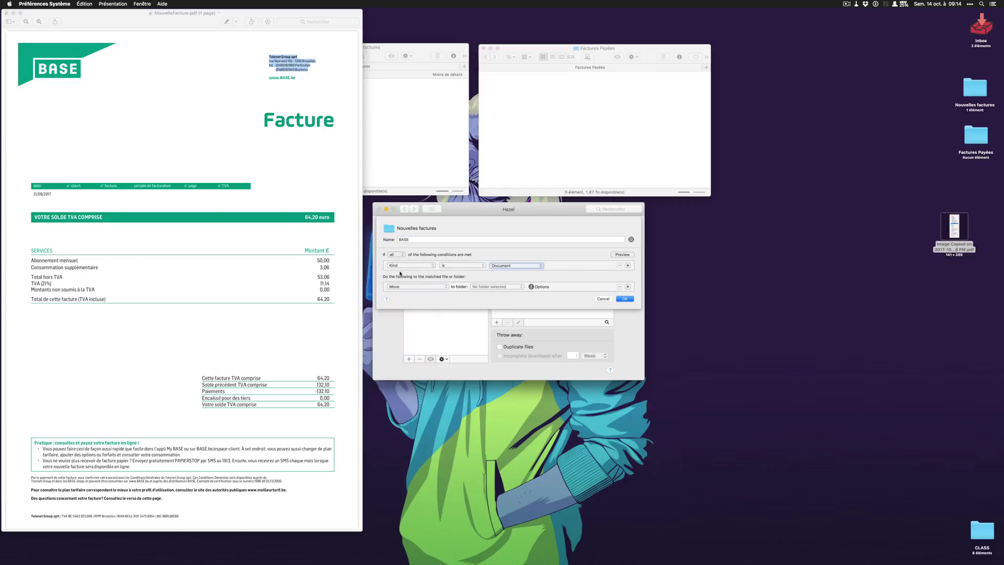
pyautogui.click(520, 269)
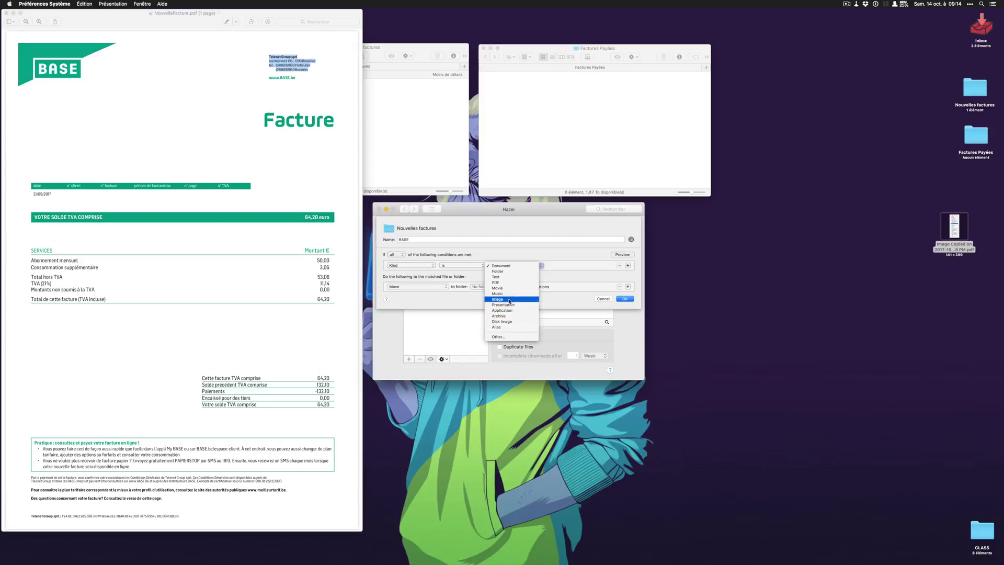
pyautogui.click(515, 283)
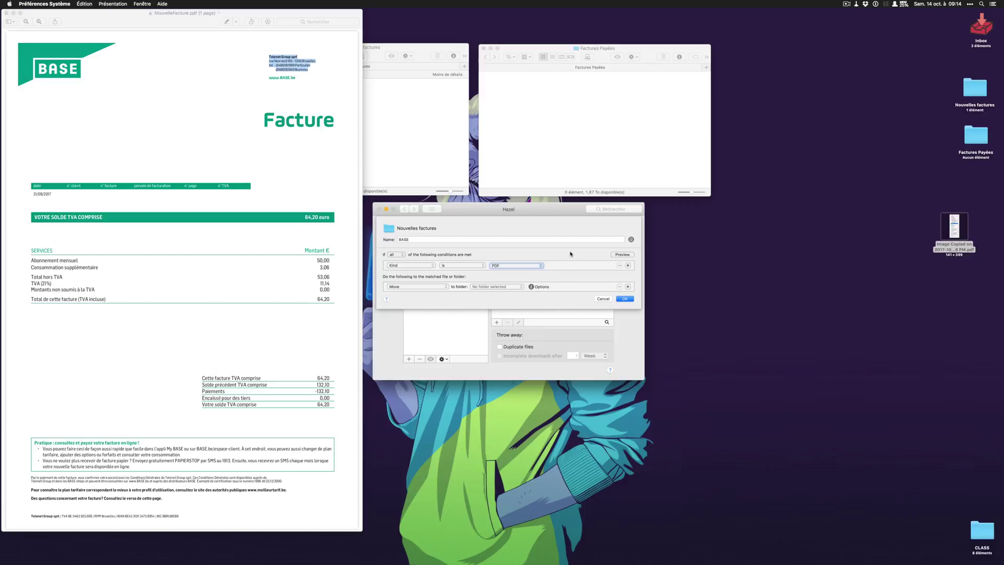
# - Add a second condition to the rule requiring Tags to contain Payé
pyautogui.click(399, 130)
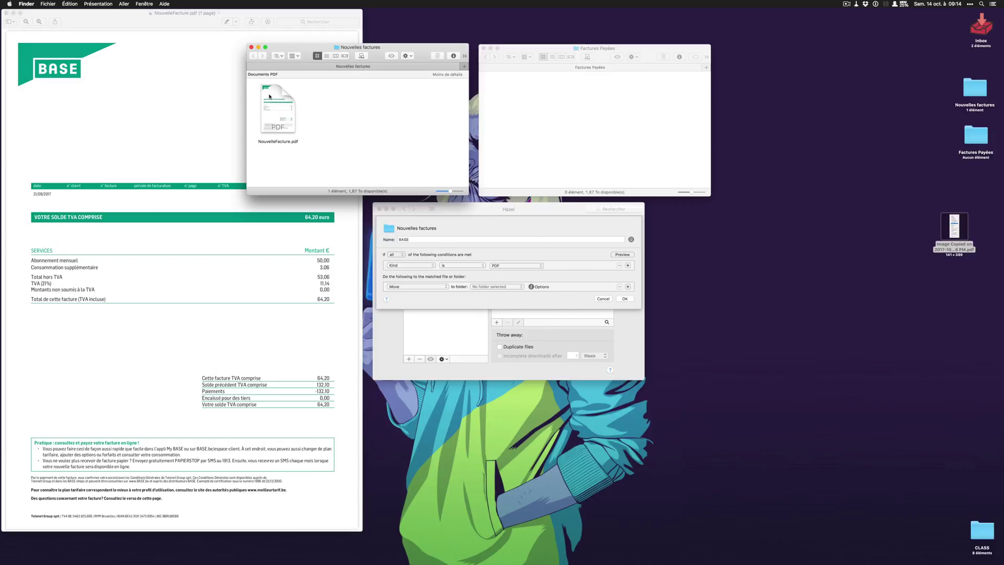
pyautogui.click(628, 266)
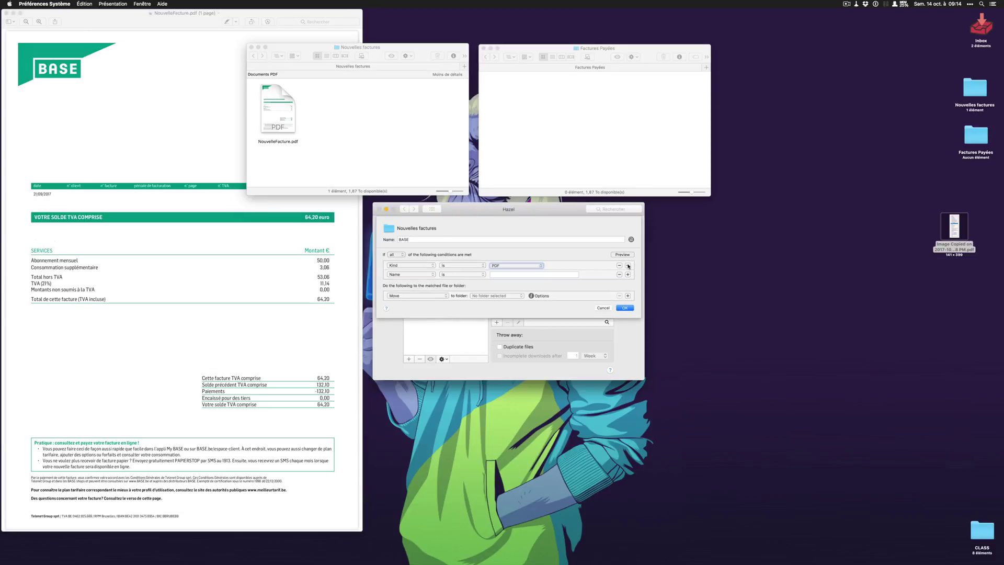
pyautogui.click(410, 274)
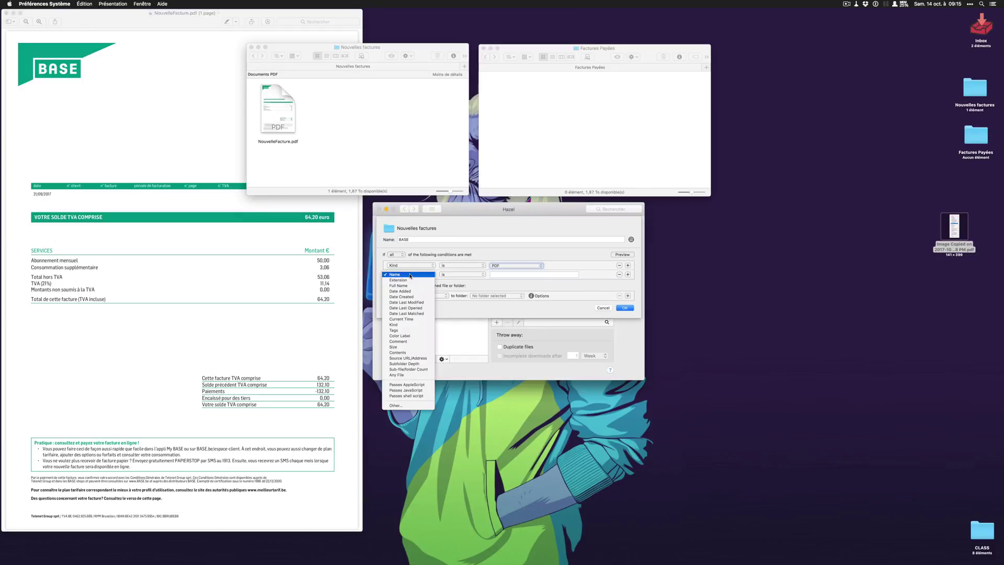
pyautogui.click(397, 331)
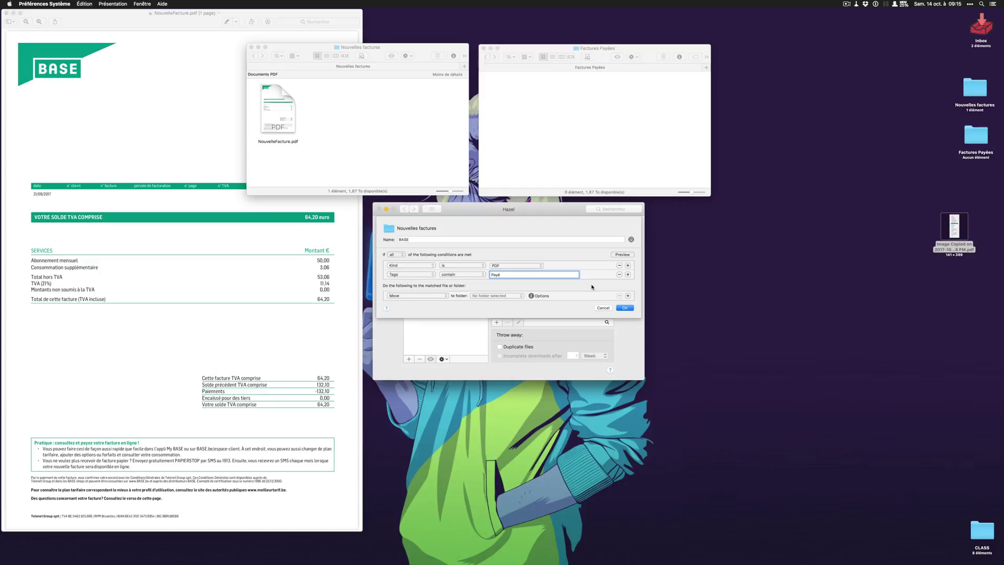
# - Add a condition requiring Contents to contain "Telenet Group sprl", copying the supplier name from NouvelleFacture.pdf
pyautogui.click(627, 274)
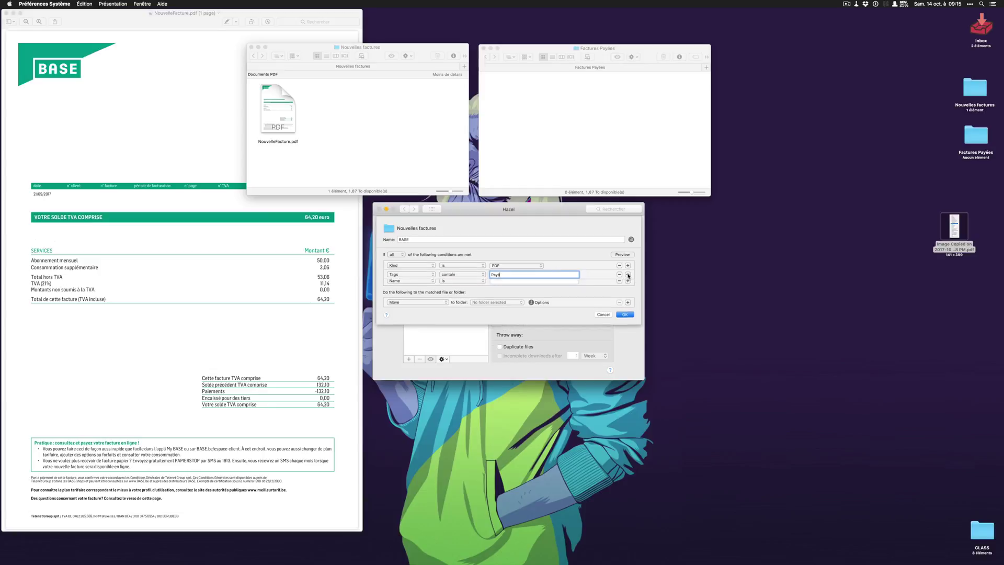
pyautogui.click(401, 284)
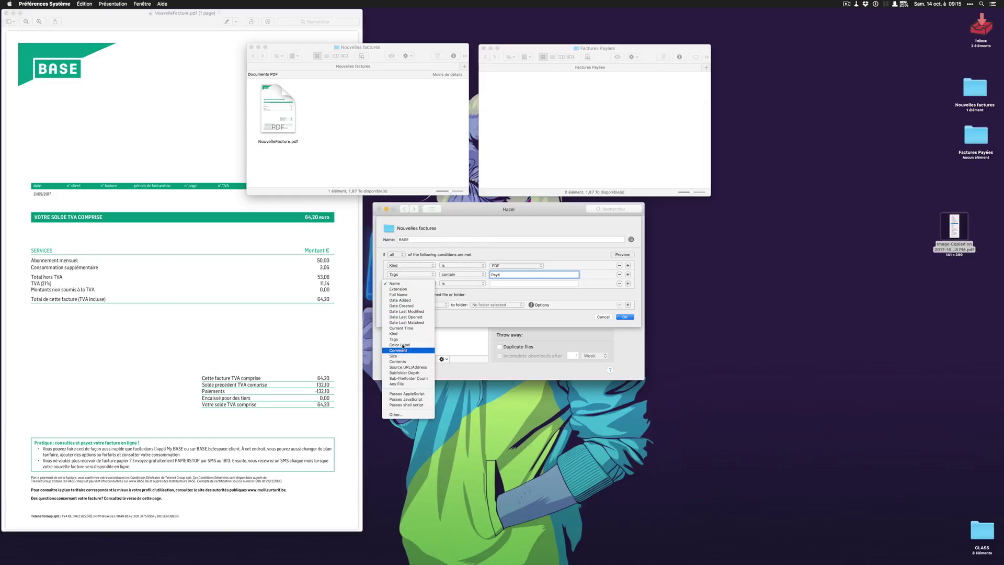
pyautogui.click(403, 362)
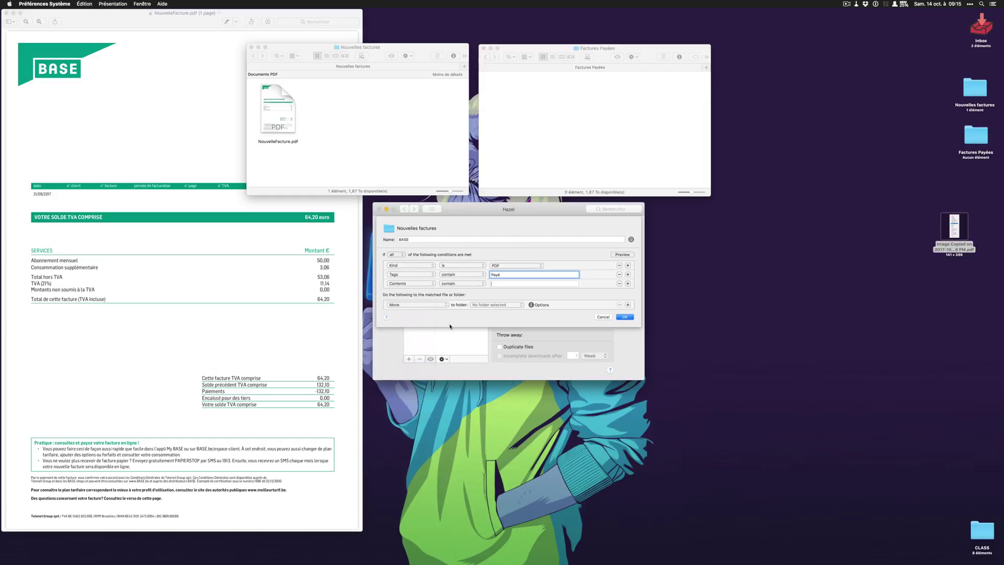
pyautogui.click(186, 104)
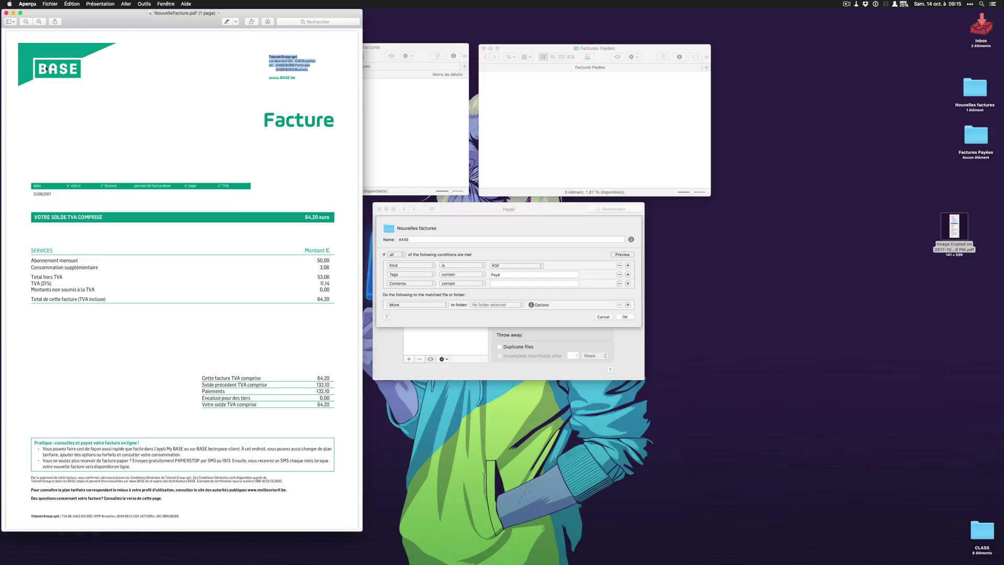
pyautogui.click(57, 81)
pyautogui.doubleClick(62, 69)
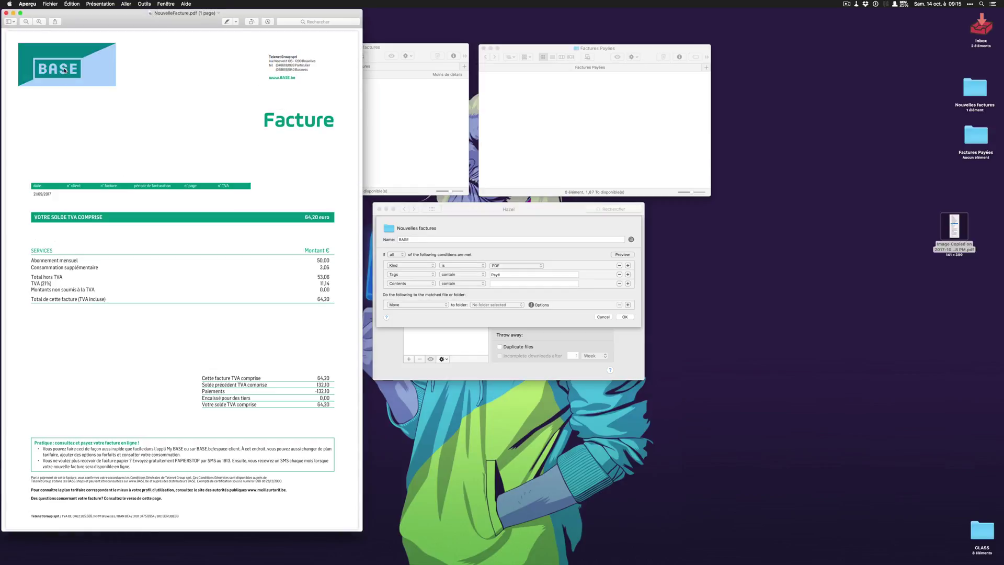
pyautogui.click(270, 79)
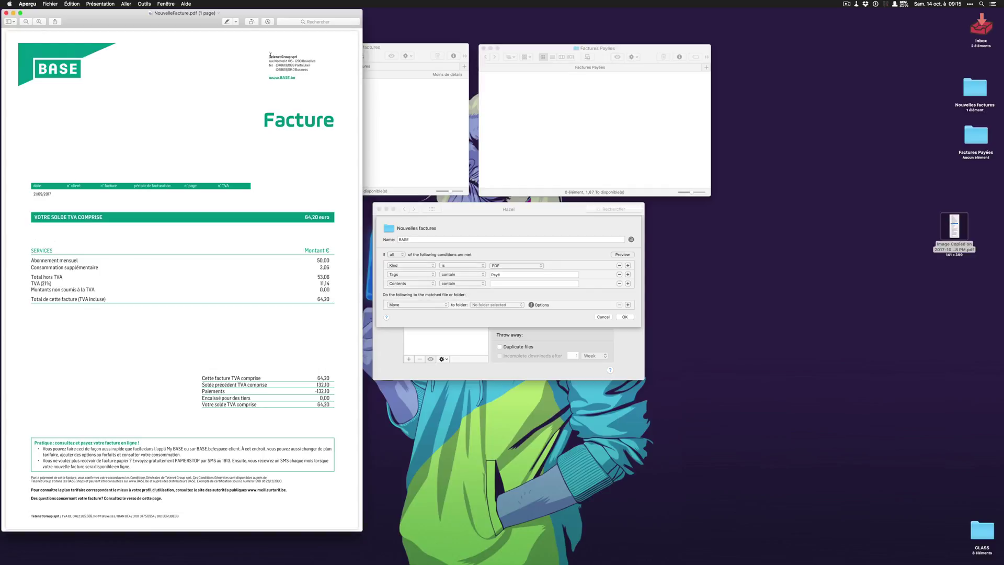
pyautogui.moveTo(269, 57); pyautogui.dragTo(302, 57)
pyautogui.press('super+c')
pyautogui.click(514, 283)
pyautogui.press('super+v')
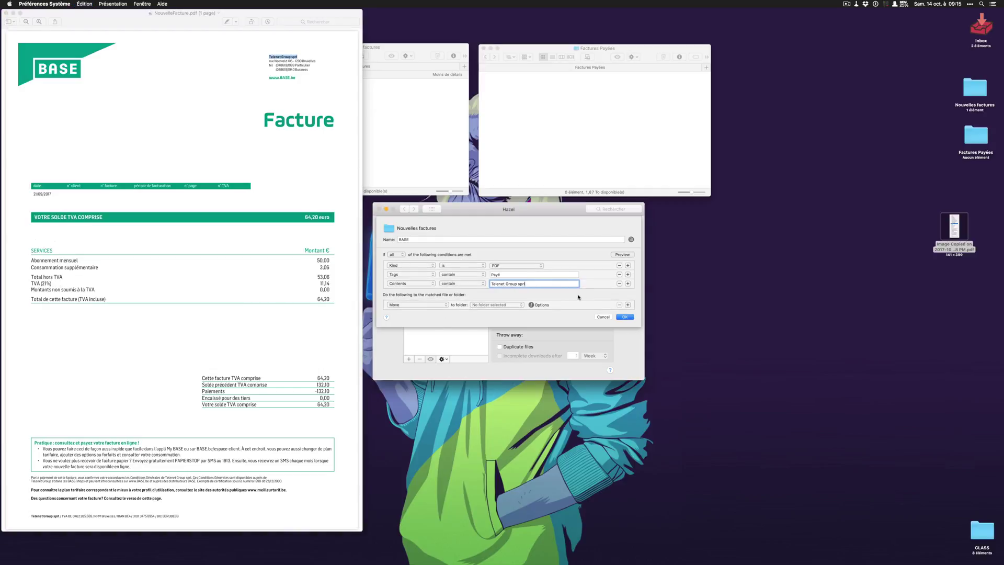
# - Add another condition requiring Contents to contain Facture, matching the invoice's heading
pyautogui.click(627, 284)
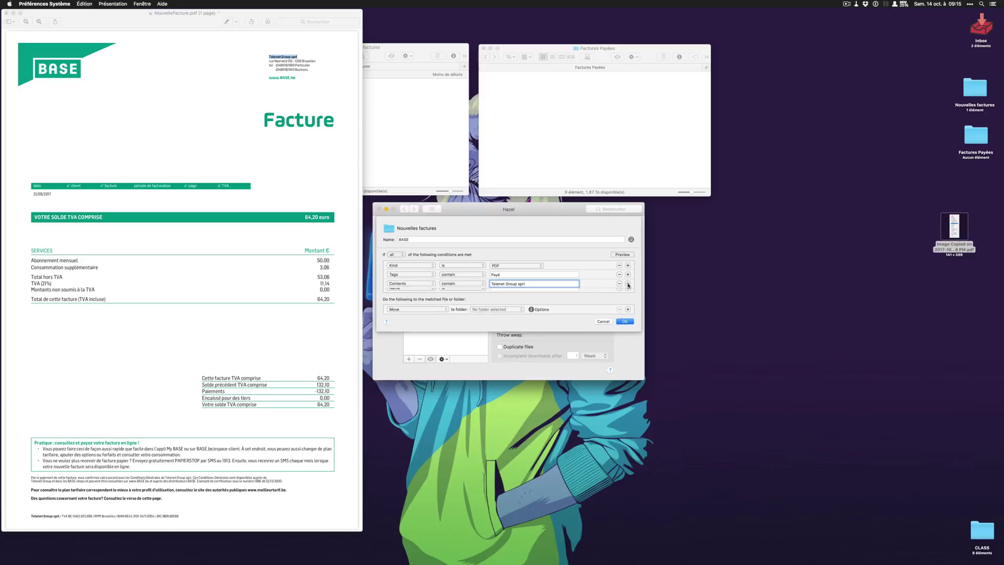
pyautogui.click(414, 292)
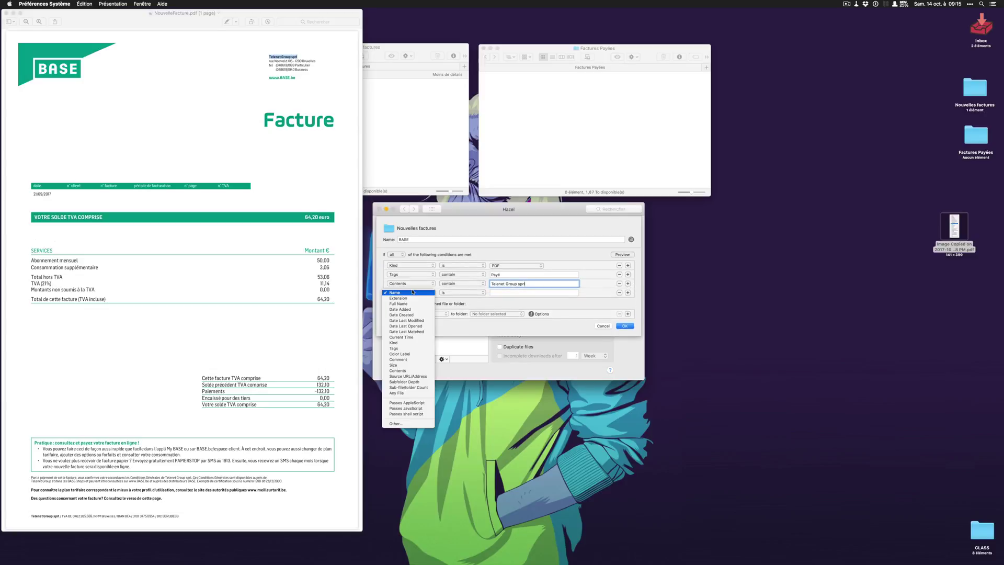
pyautogui.click(412, 371)
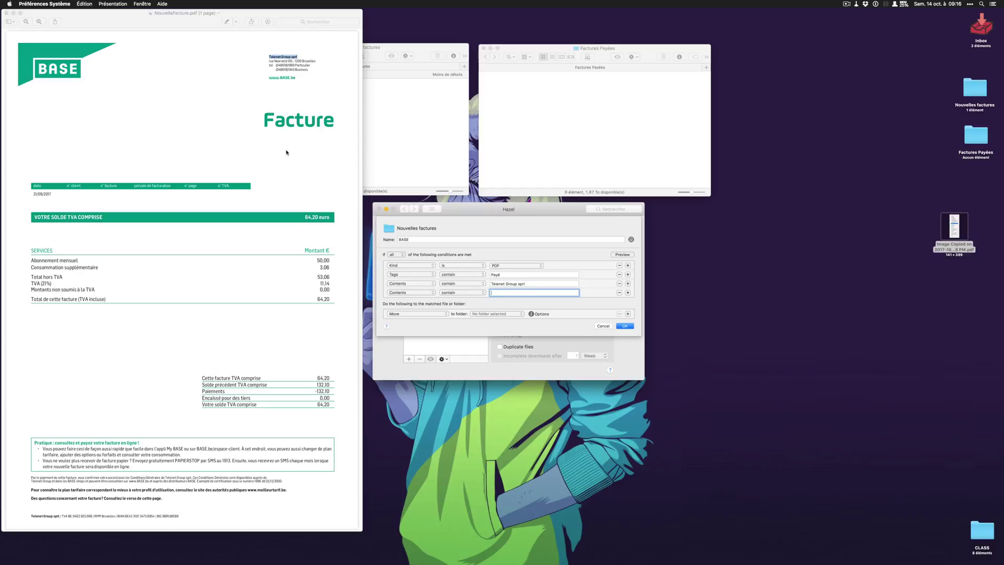
pyautogui.click(279, 120)
pyautogui.moveTo(251, 119); pyautogui.dragTo(294, 121)
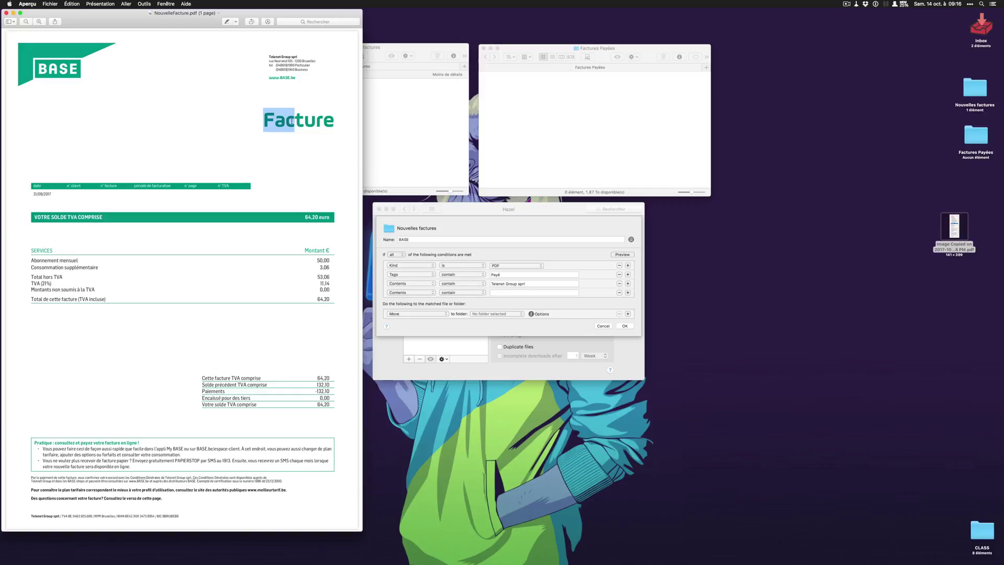
pyautogui.click(513, 293)
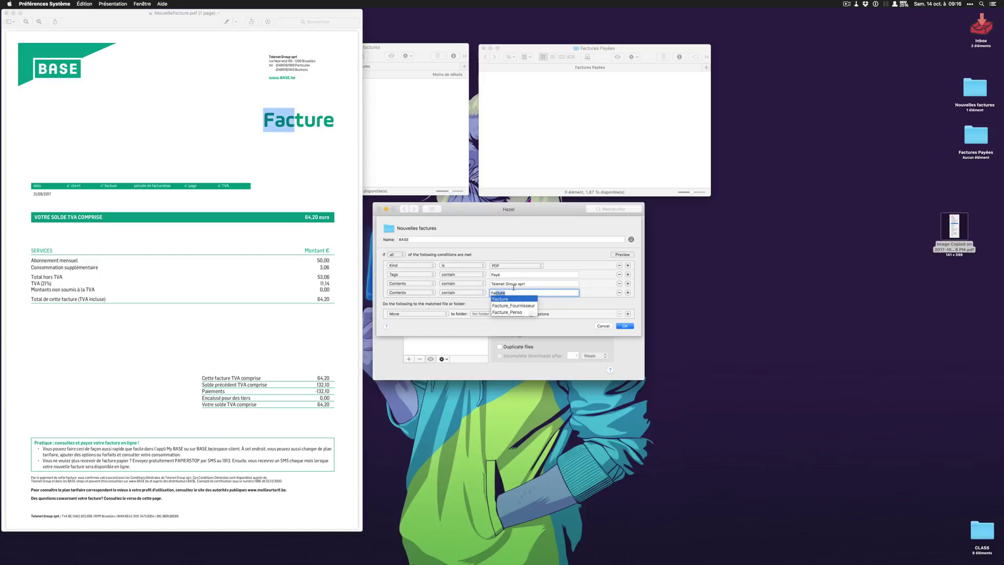
pyautogui.write('Fact')
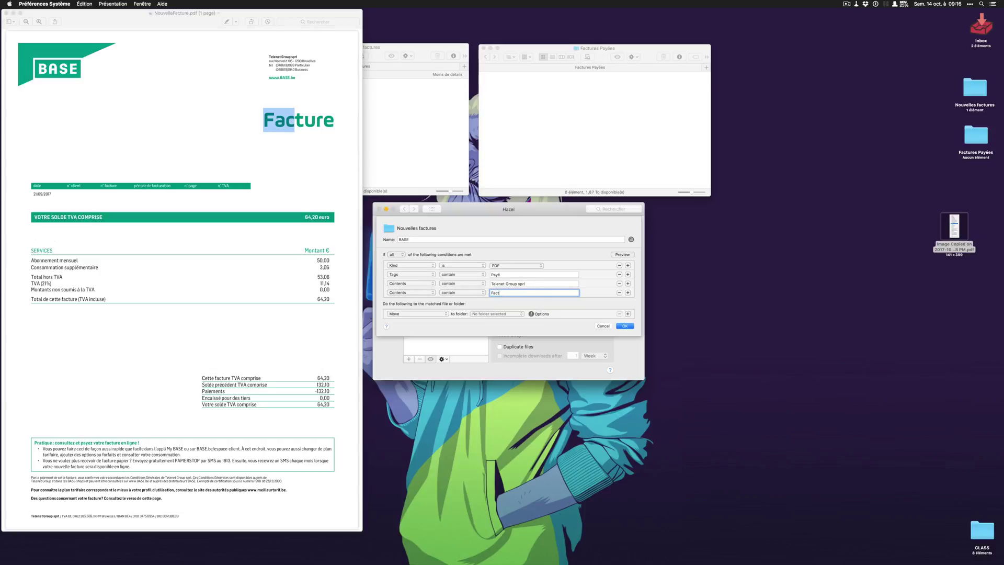
pyautogui.write('u')
pyautogui.click(571, 303)
# - Add a fifth condition that tests Contents with the contain match operator
pyautogui.click(628, 293)
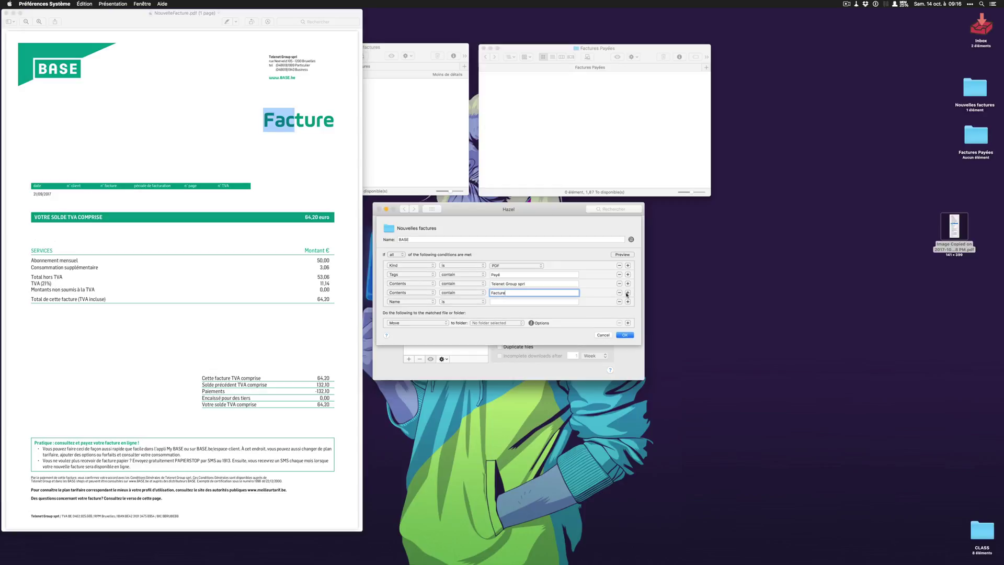
pyautogui.click(404, 300)
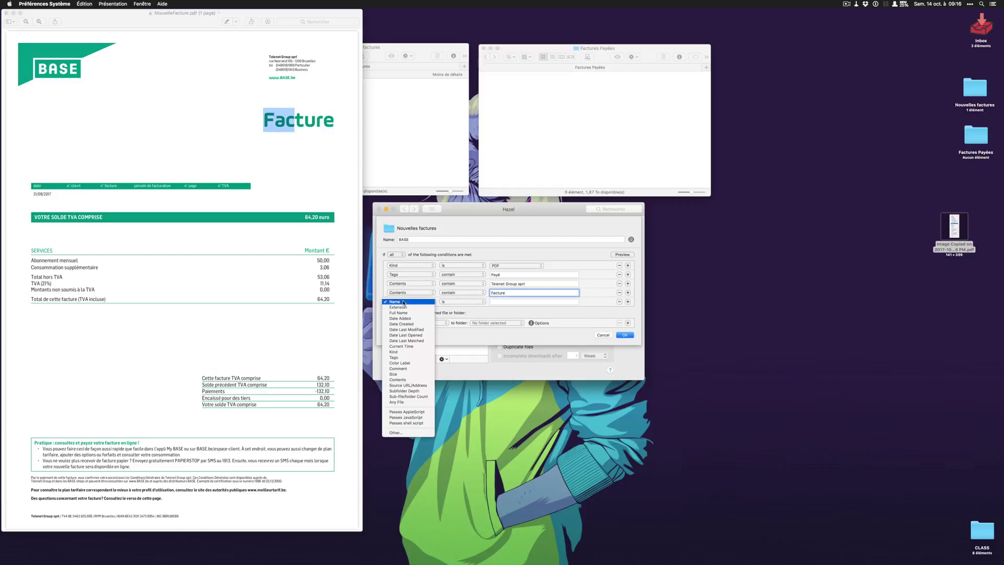
pyautogui.click(406, 380)
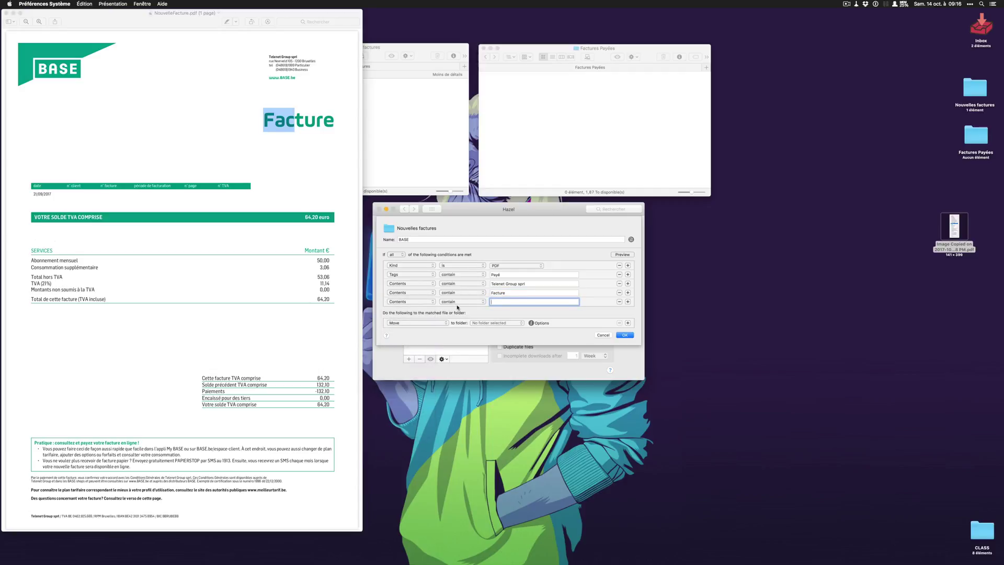
pyautogui.click(459, 304)
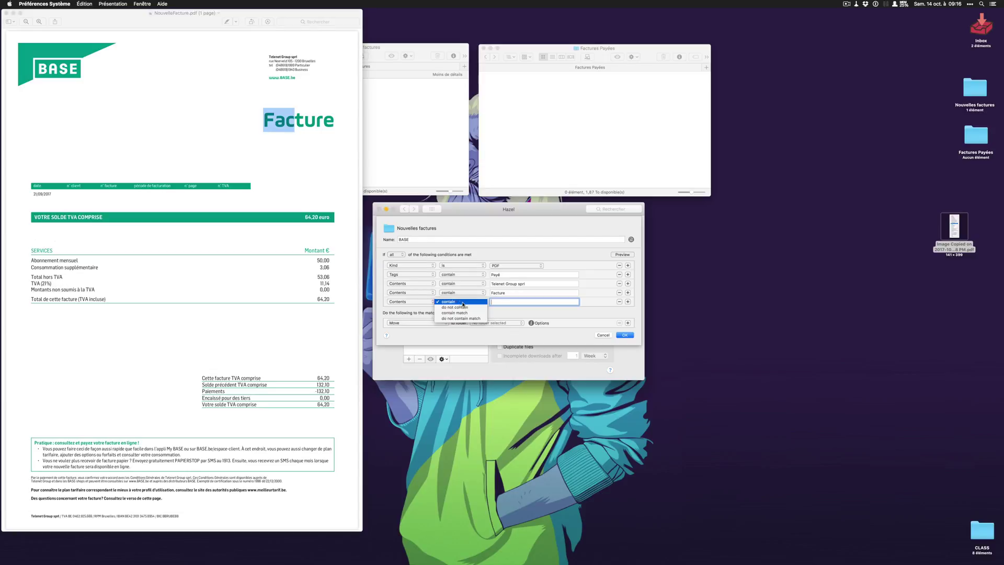
pyautogui.click(464, 313)
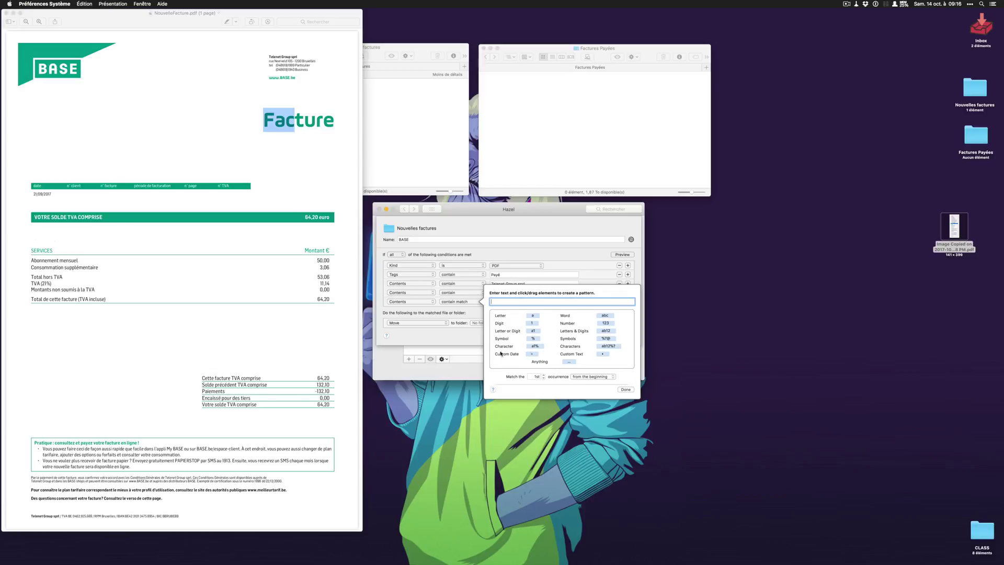
# - Insert a custom date named Date in the match pattern, with automatic format detection off and a day/month/year layout
pyautogui.click(533, 355)
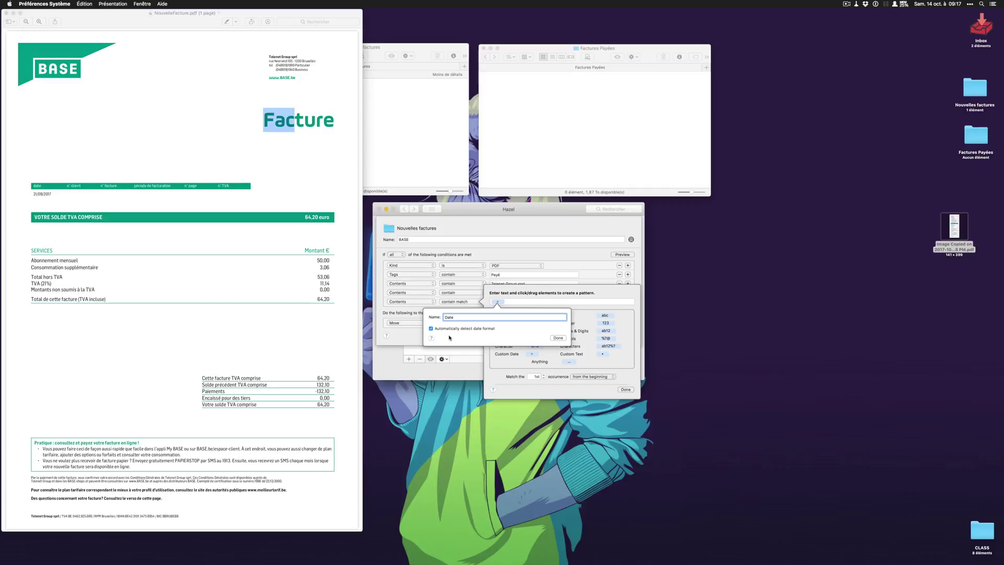
pyautogui.click(431, 329)
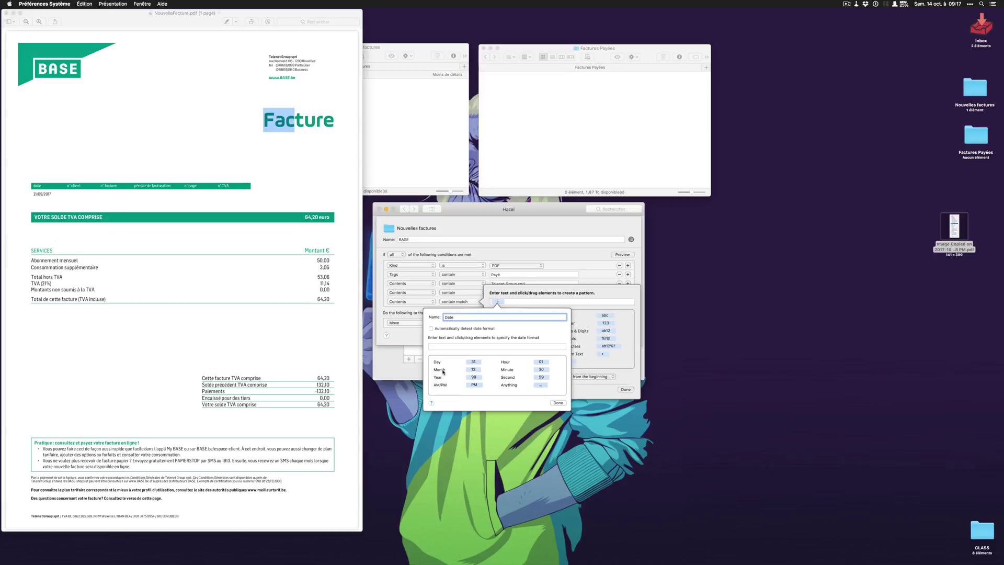
pyautogui.click(473, 363)
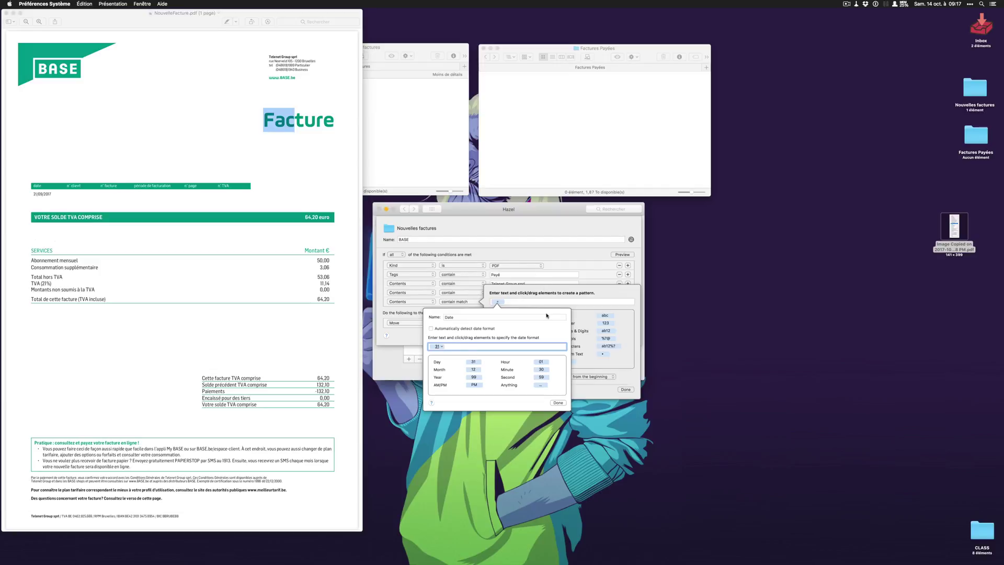
pyautogui.click(473, 371)
pyautogui.click(477, 378)
# - Keep the numeric day and month formats, set the year to the four-digit format (1999), and finish the custom date
pyautogui.click(442, 347)
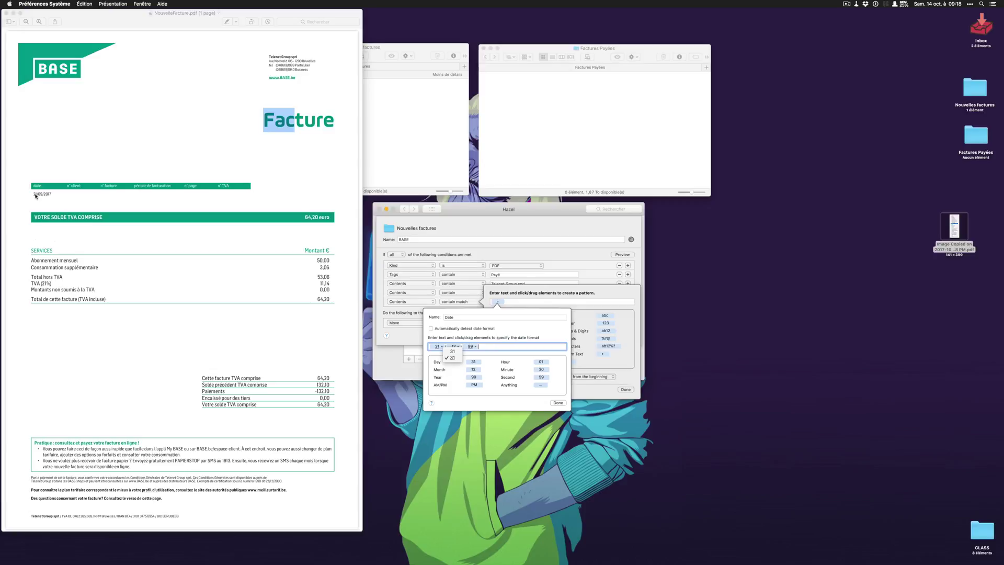
pyautogui.click(453, 358)
pyautogui.click(458, 346)
pyautogui.click(460, 347)
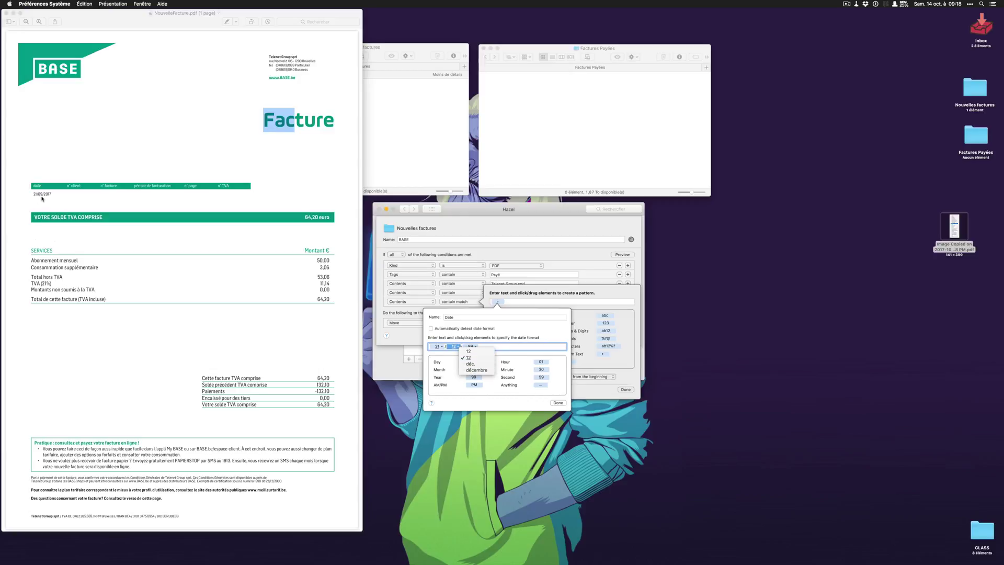
pyautogui.click(516, 350)
pyautogui.click(476, 347)
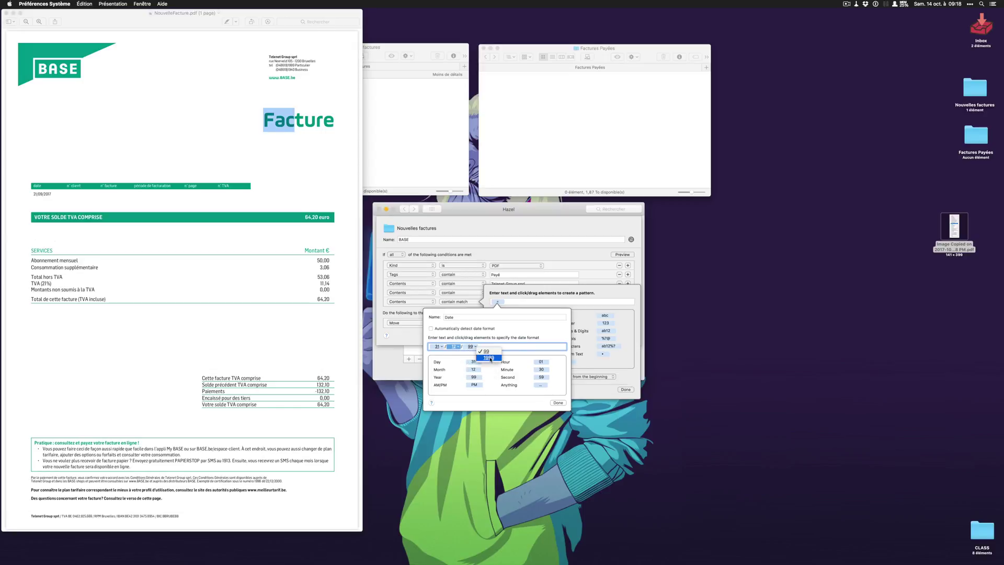
pyautogui.click(486, 358)
pyautogui.click(558, 403)
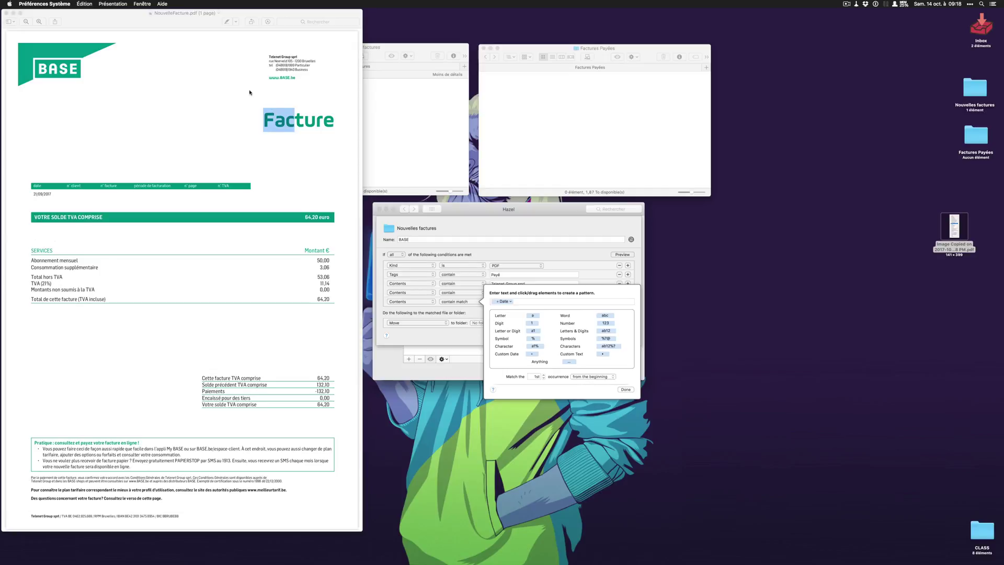
# - Keep the date match on the 1st occurrence from the beginning, finish the match pattern, and close the invoice PDF
pyautogui.click(181, 84)
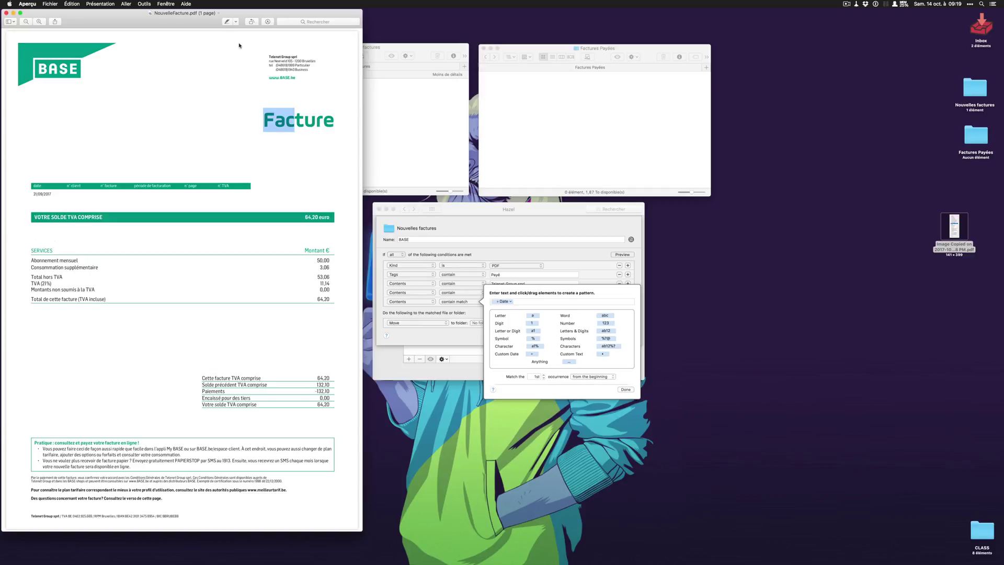
pyautogui.click(611, 377)
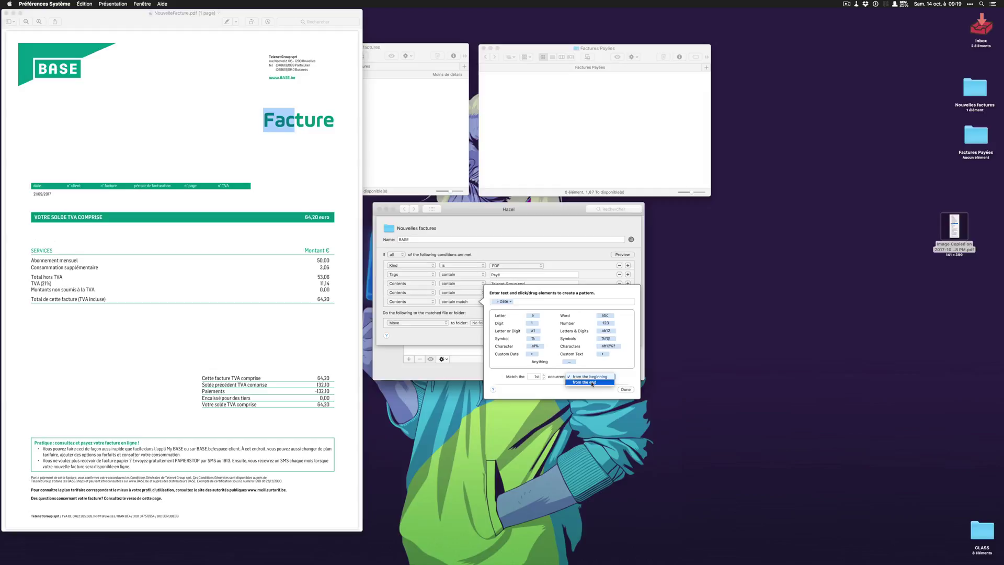
pyautogui.click(540, 387)
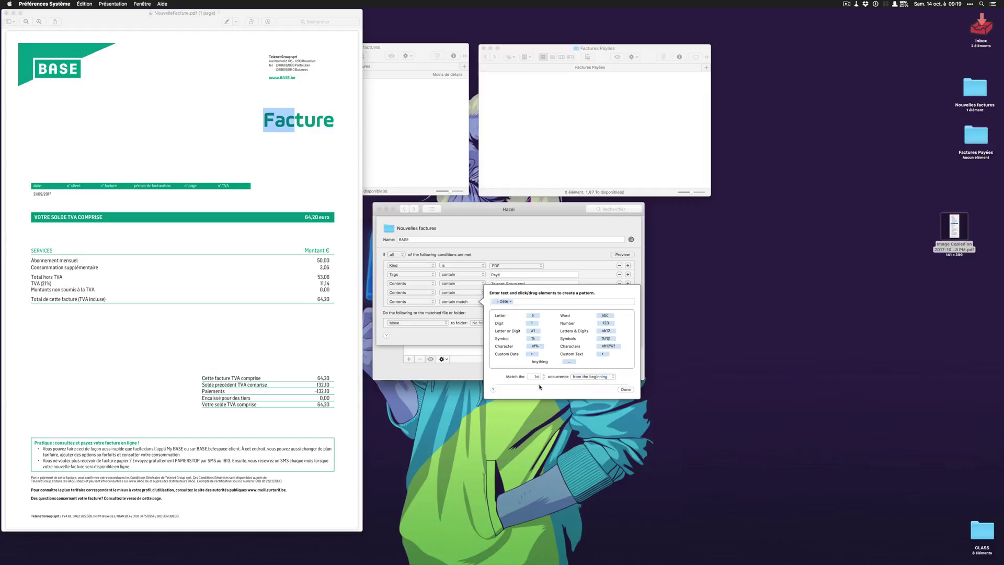
pyautogui.click(625, 390)
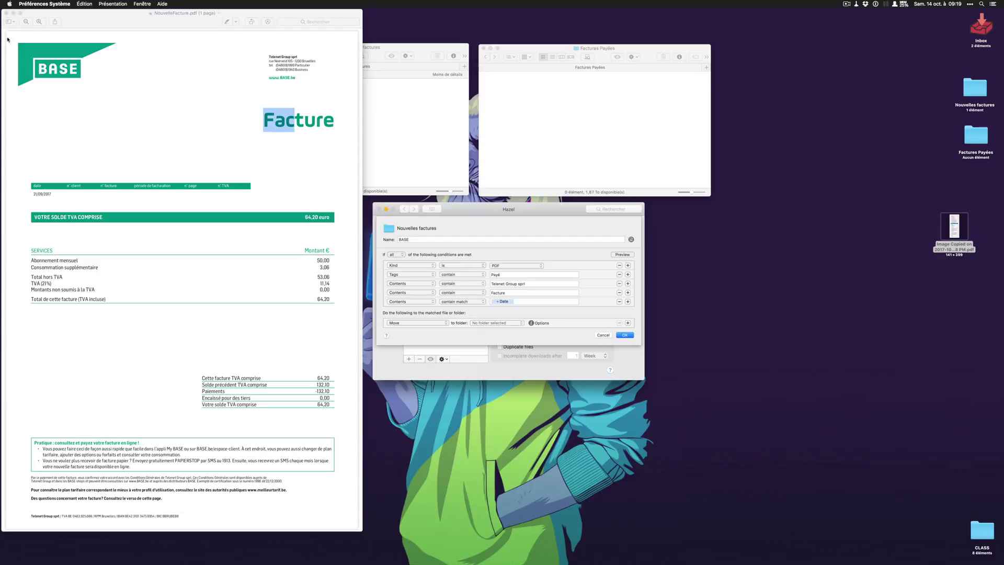
pyautogui.click(6, 13)
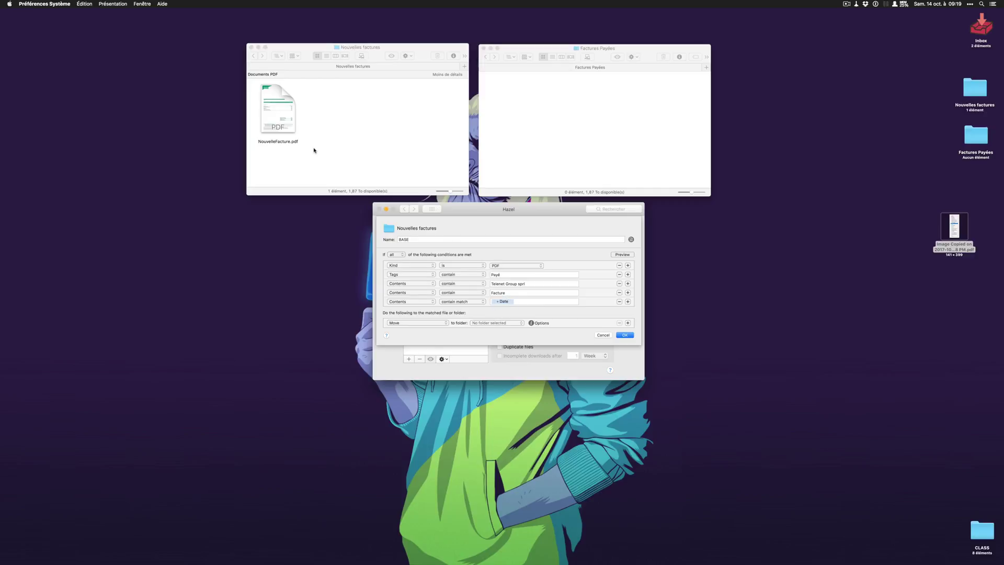
# - Set the rule's action to Rename and replace the name element in its pattern with the captured Date element before the extension
pyautogui.click(421, 324)
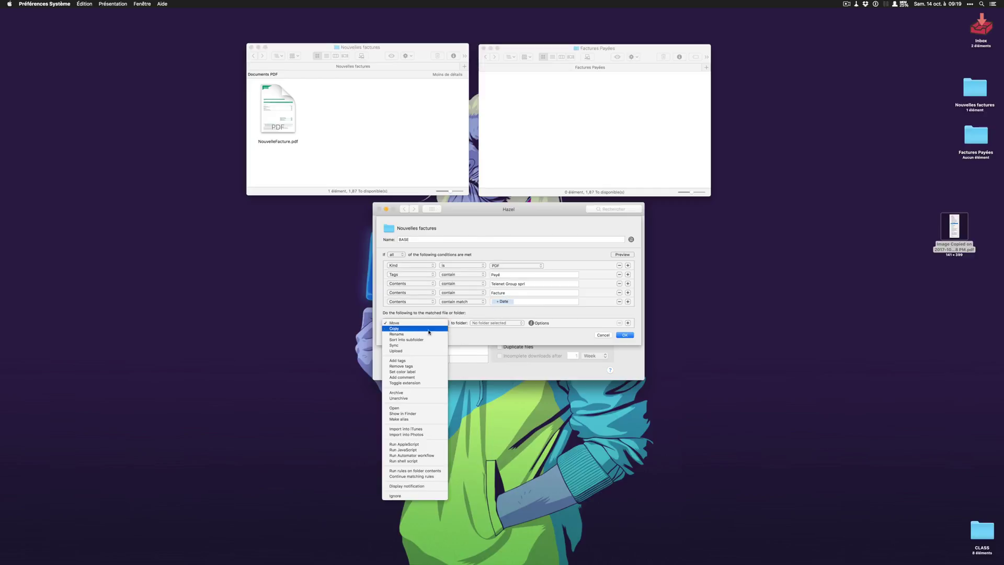
pyautogui.click(423, 334)
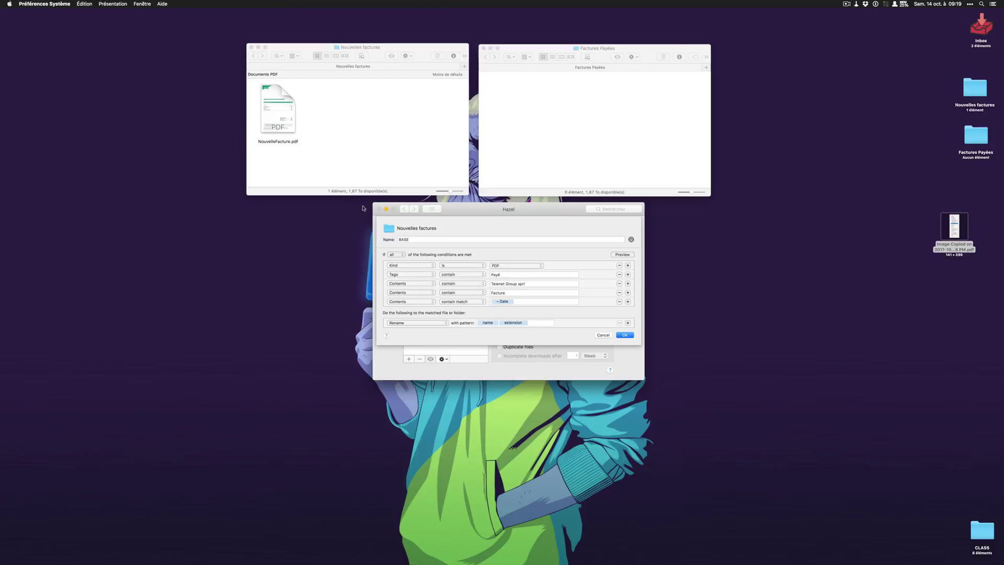
pyautogui.click(494, 325)
pyautogui.click(493, 324)
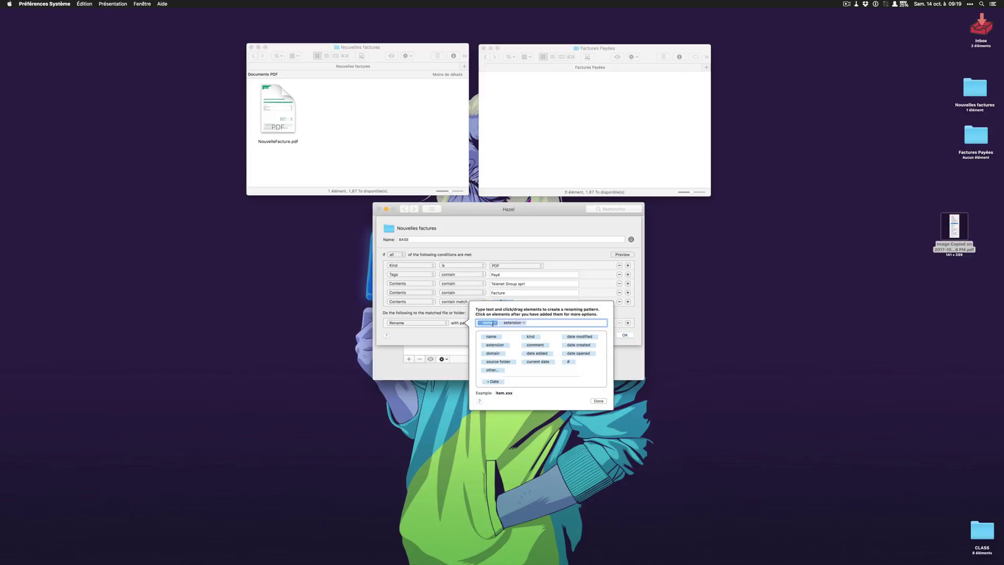
pyautogui.click(497, 325)
pyautogui.press('BackSpace')
pyautogui.click(494, 382)
# - Format the Date element in the rename pattern as day-month-year with hyphens and a four-digit year
pyautogui.click(496, 325)
pyautogui.click(520, 331)
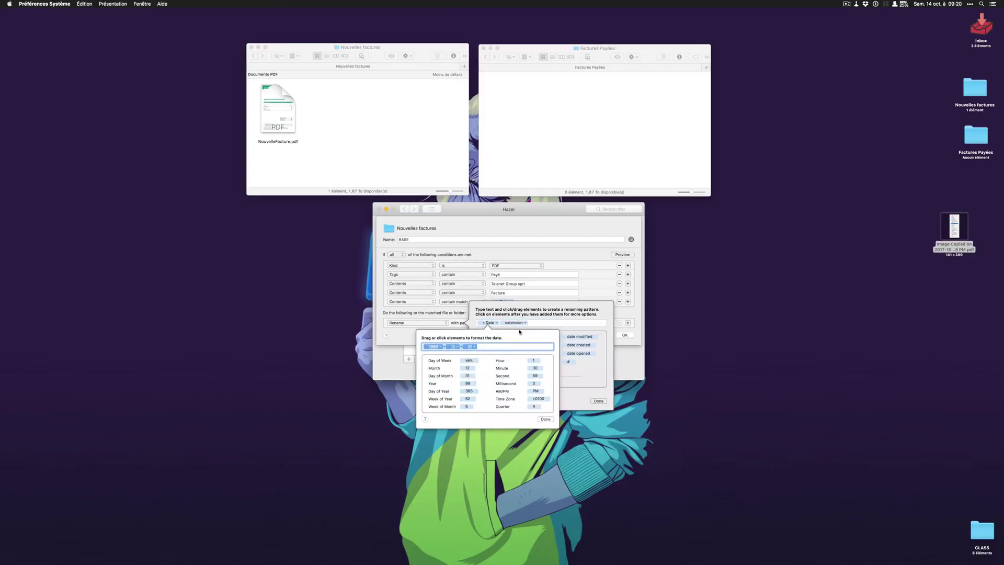
pyautogui.click(491, 347)
pyautogui.moveTo(469, 349); pyautogui.dragTo(443, 347)
pyautogui.click(432, 347)
pyautogui.press('Right')
pyautogui.write('-12-')
pyautogui.click(545, 419)
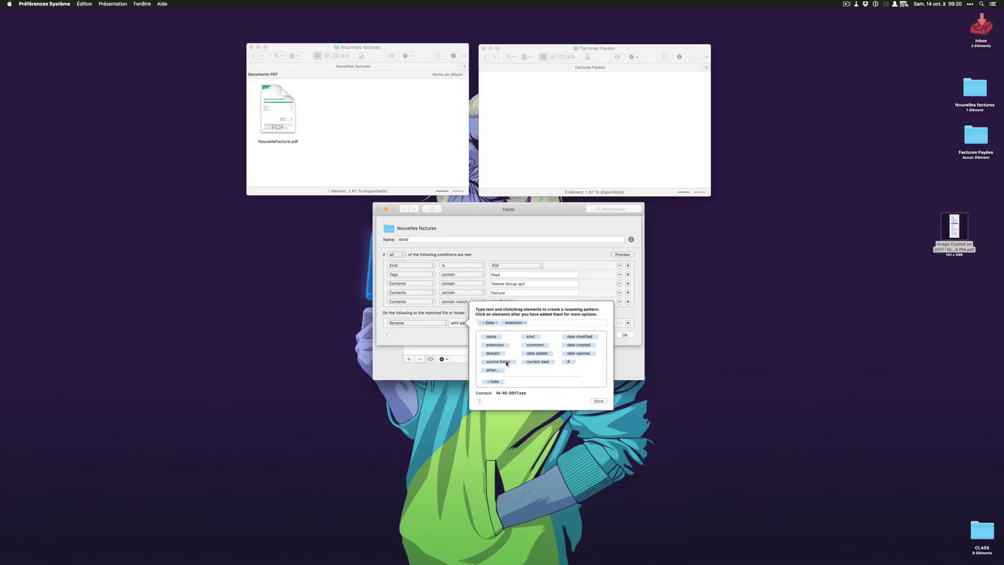
# - Insert --BASE between the Date and extension elements and finish the rename pattern
pyautogui.click(514, 323)
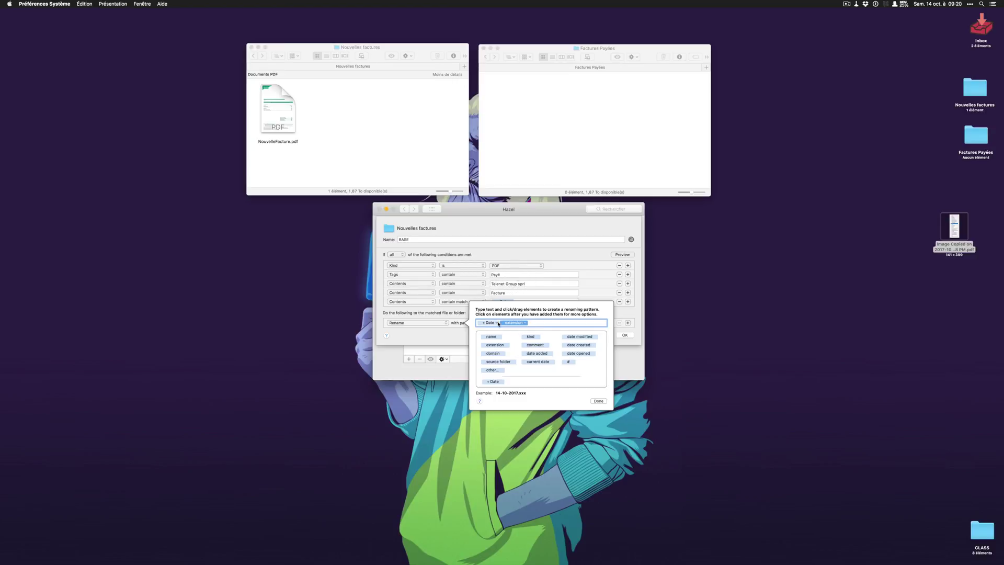
pyautogui.press('Left')
pyautogui.write('--BASE')
pyautogui.click(599, 400)
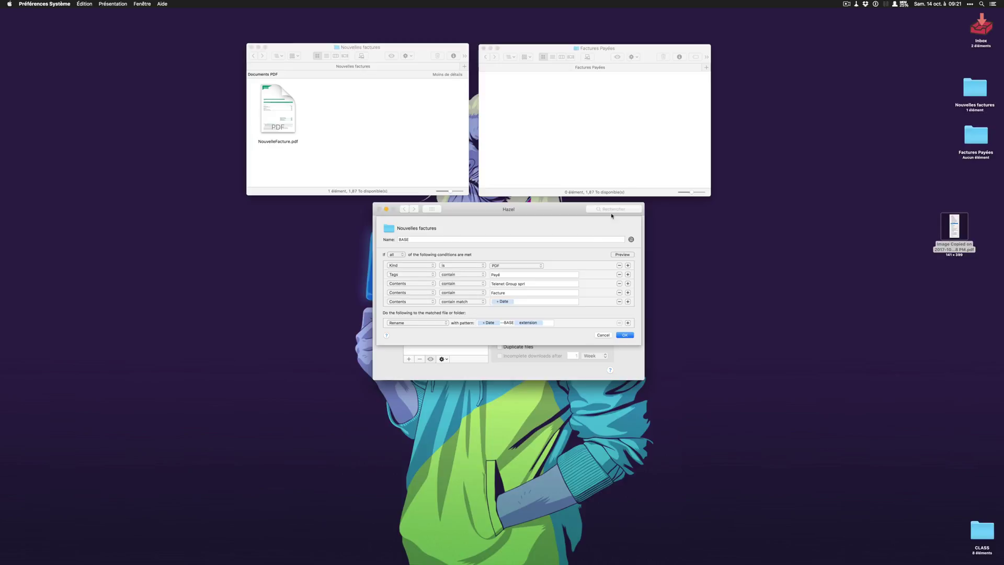
# - Add a second action that moves the file to the Factures Payées folder, and save the BASE rule
pyautogui.click(629, 323)
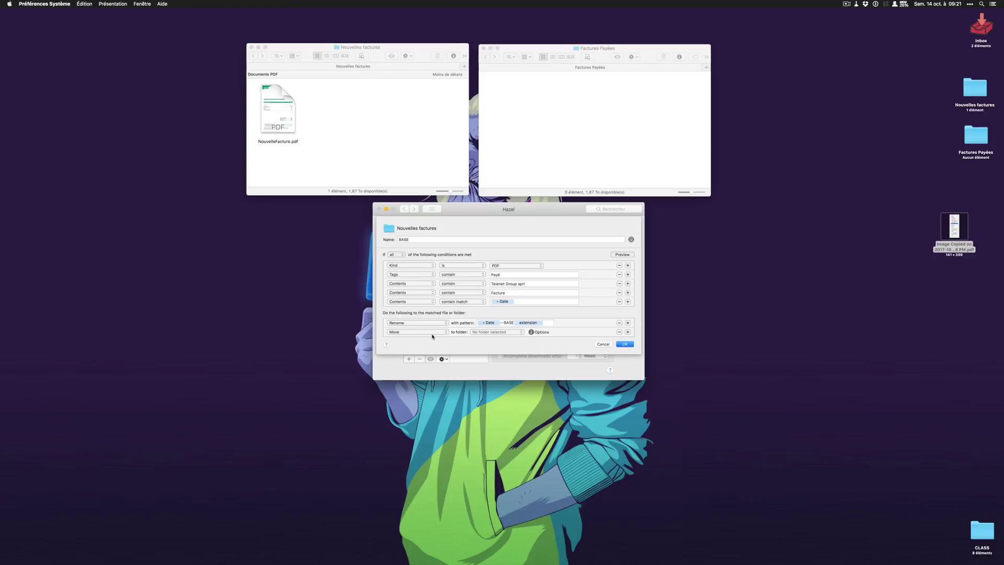
pyautogui.click(484, 335)
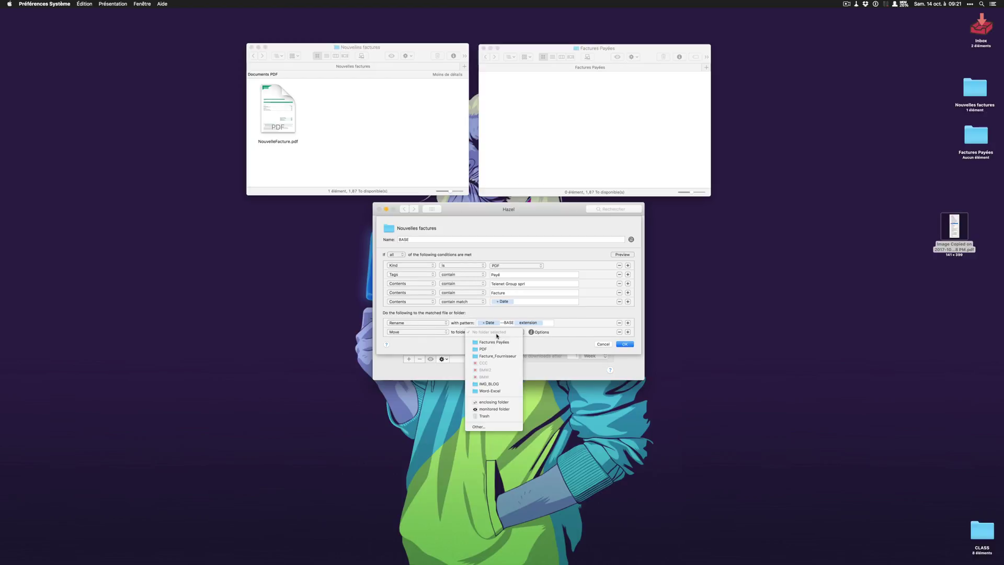
pyautogui.click(493, 343)
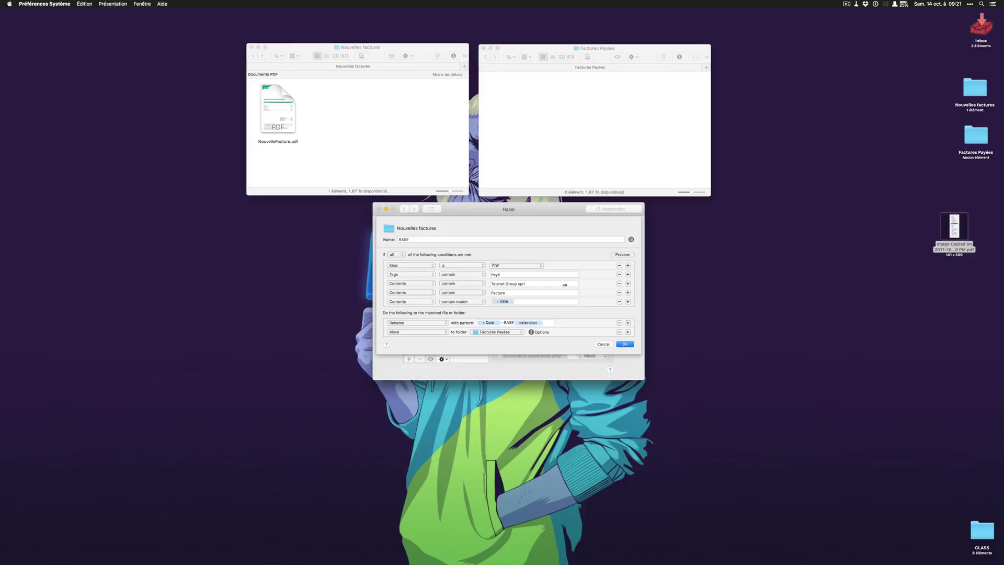
pyautogui.click(626, 344)
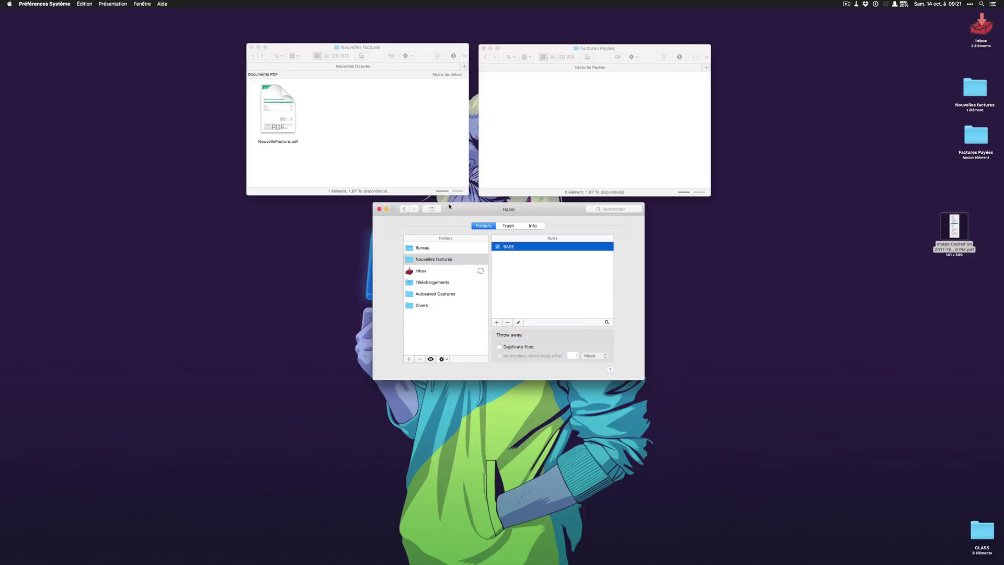
# - Test the rule by tagging NouvelleFacture.pdf in the Nouvelles factures folder with Payé
pyautogui.click(284, 125)
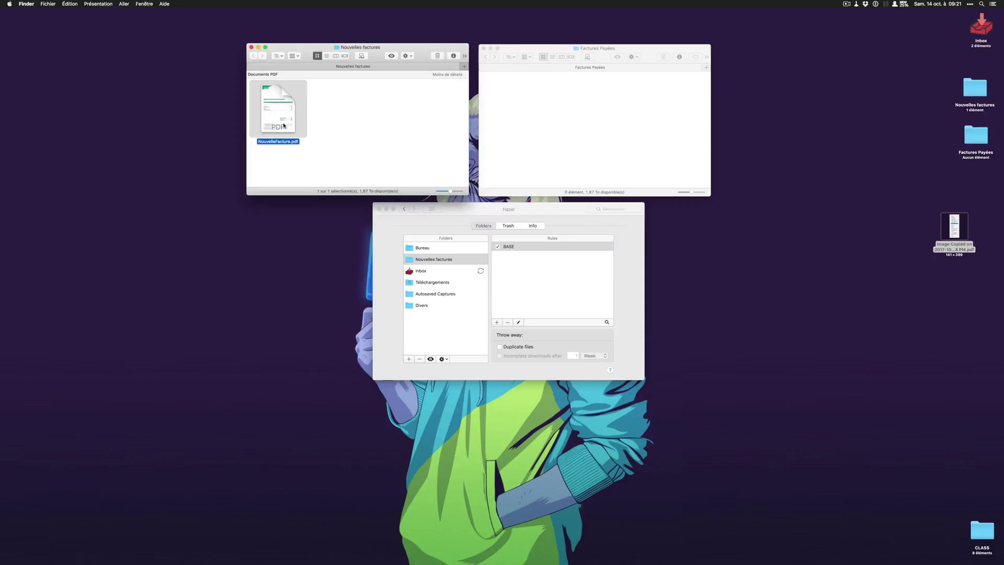
pyautogui.press('super+t')
pyautogui.write('p')
pyautogui.click(345, 141)
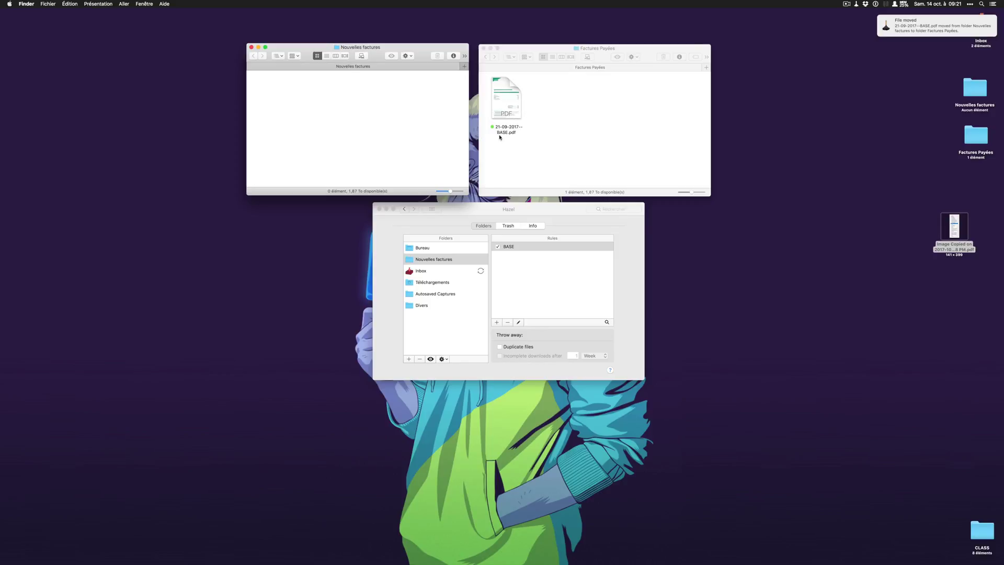
# - Open the renamed BASE invoice in Factures Payées to check its contents, and close it
pyautogui.doubleClick(507, 107)
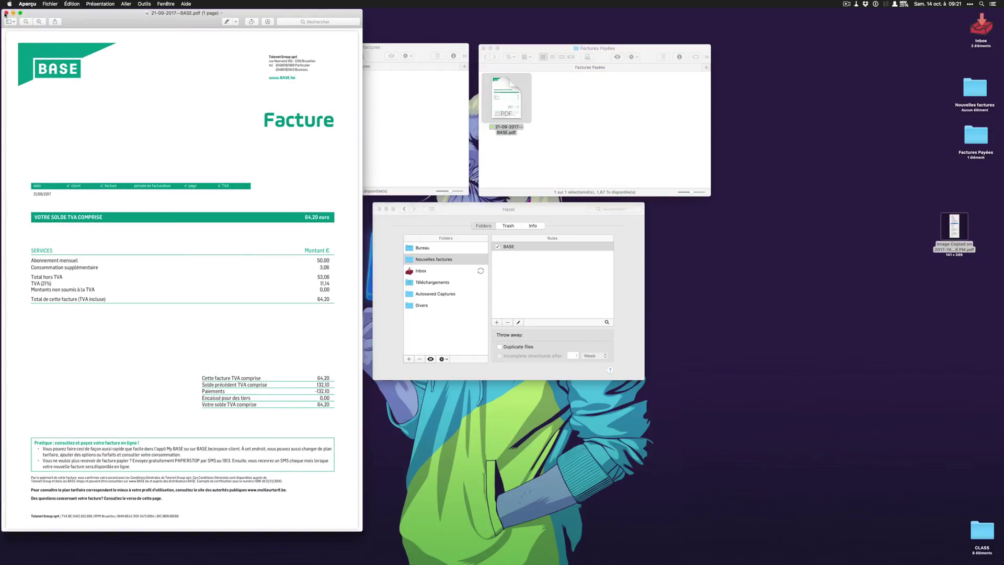
pyautogui.press('super+w')
pyautogui.click(522, 129)
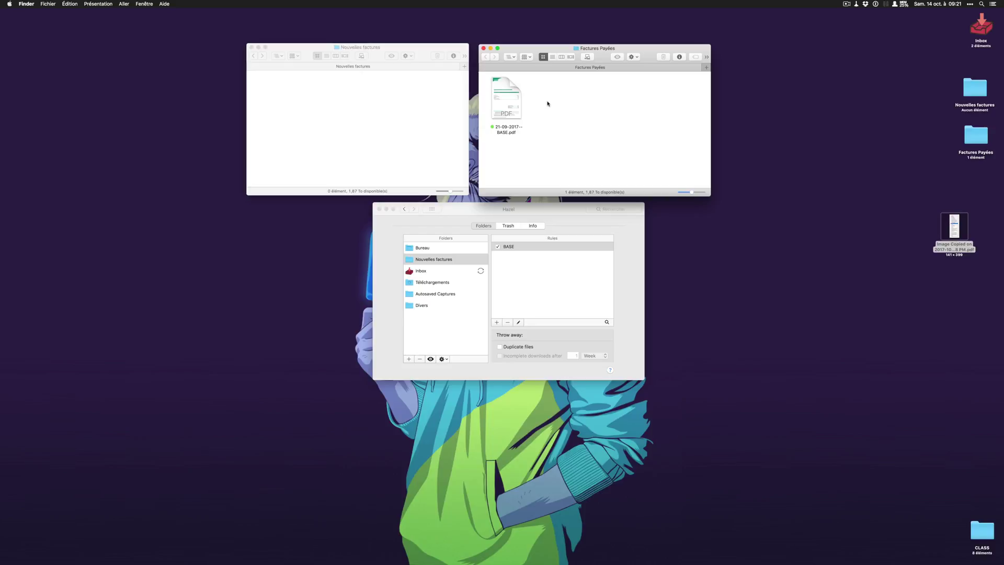
# - Remove the Payé tag from the BASE invoice in Factures Payées
pyautogui.click(512, 132)
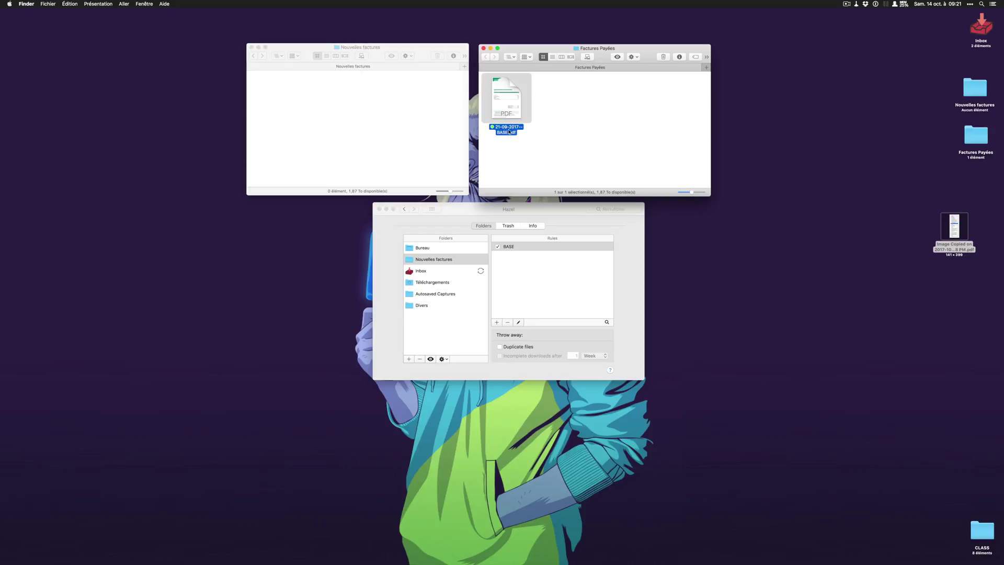
pyautogui.press('super+t')
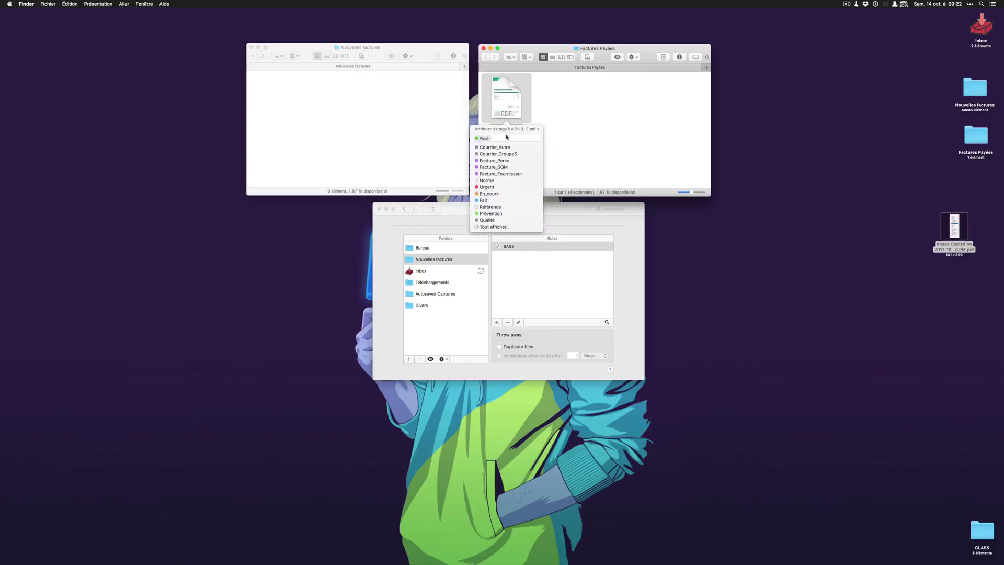
pyautogui.press('Return')
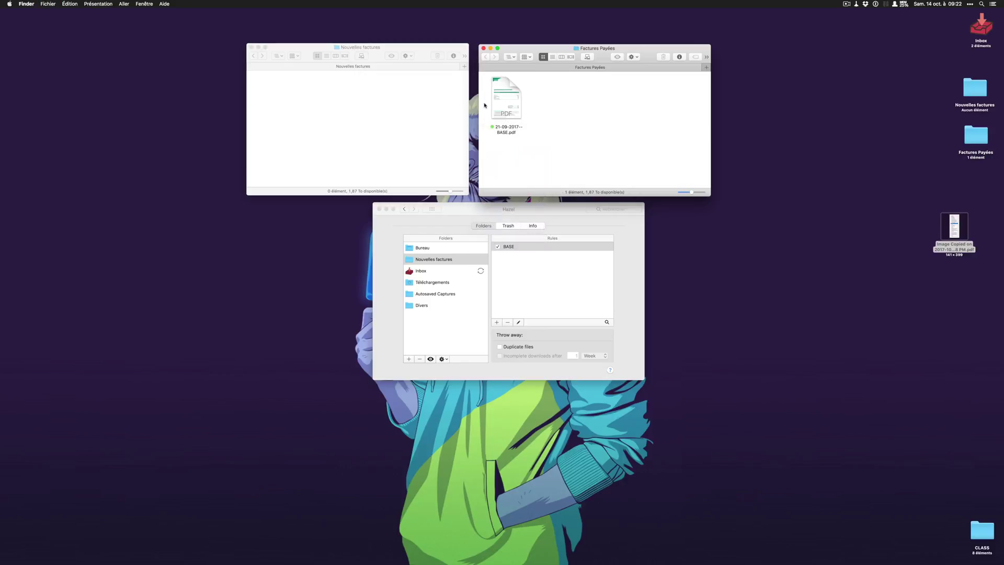
# - Return the invoice PDF to the Nouvelles factures folder and rename it NouvelleFacture
pyautogui.click(272, 142)
pyautogui.click(273, 141)
pyautogui.write('NouvelleFac')
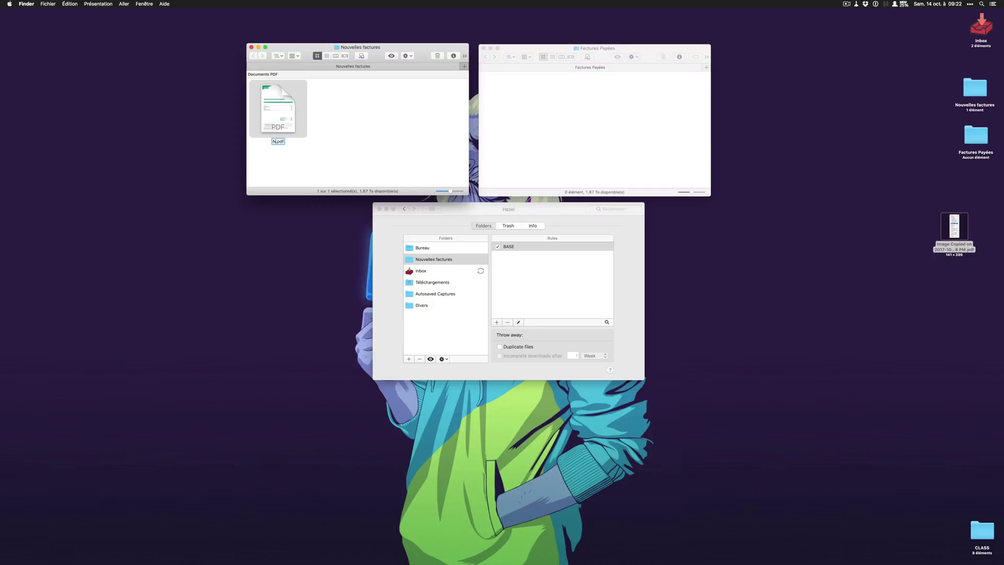
pyautogui.write('ture')
pyautogui.click(577, 152)
# - Edit the BASE rule to add a Sort into subfolder action whose folder pattern uses the captured Date element
pyautogui.click(576, 265)
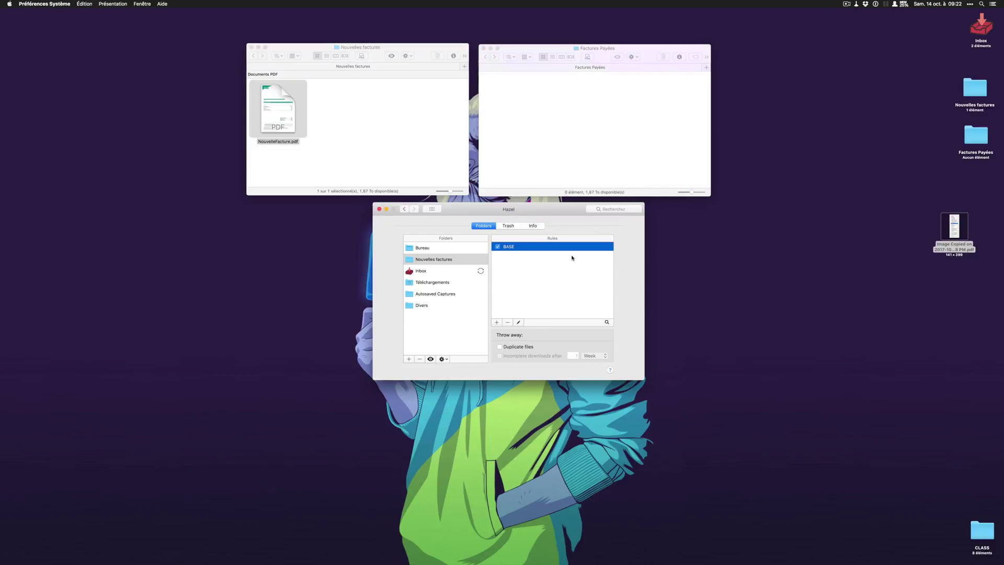
pyautogui.click(519, 323)
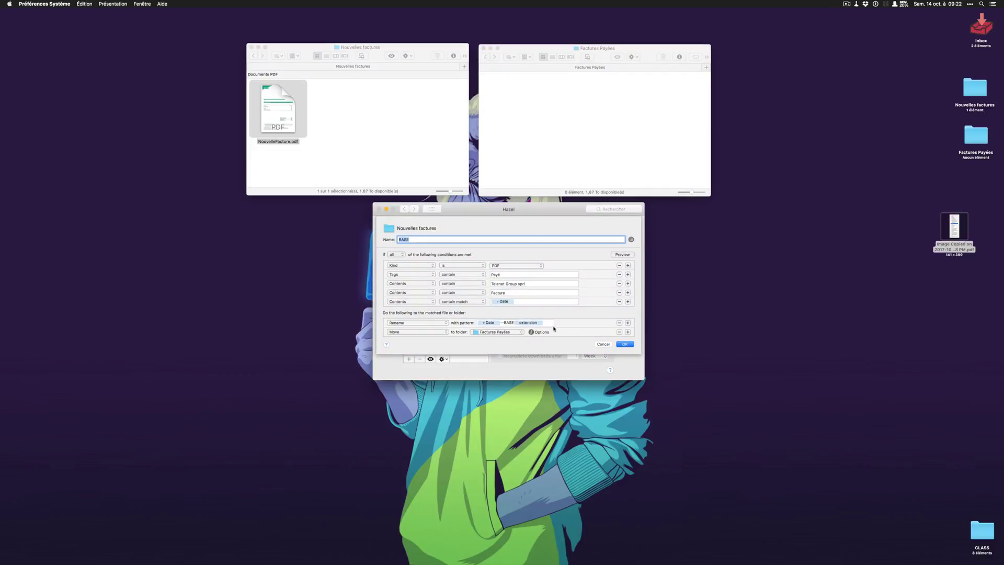
pyautogui.click(627, 332)
pyautogui.click(413, 341)
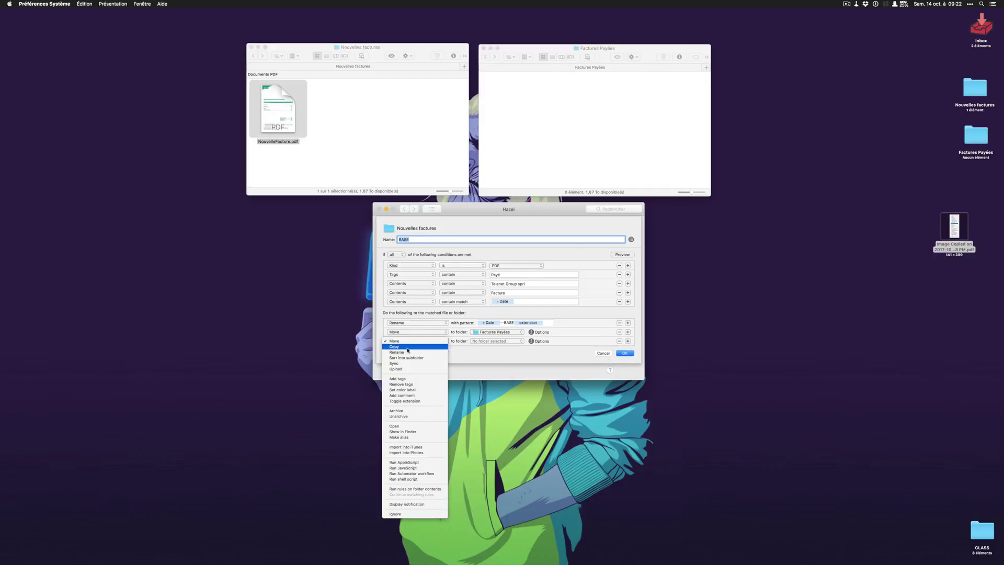
pyautogui.click(409, 357)
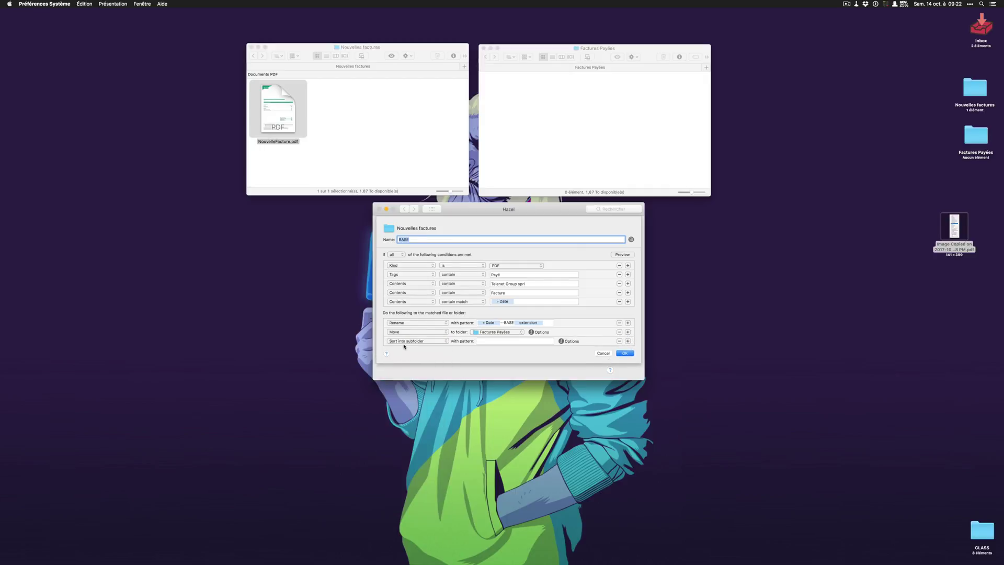
pyautogui.click(486, 341)
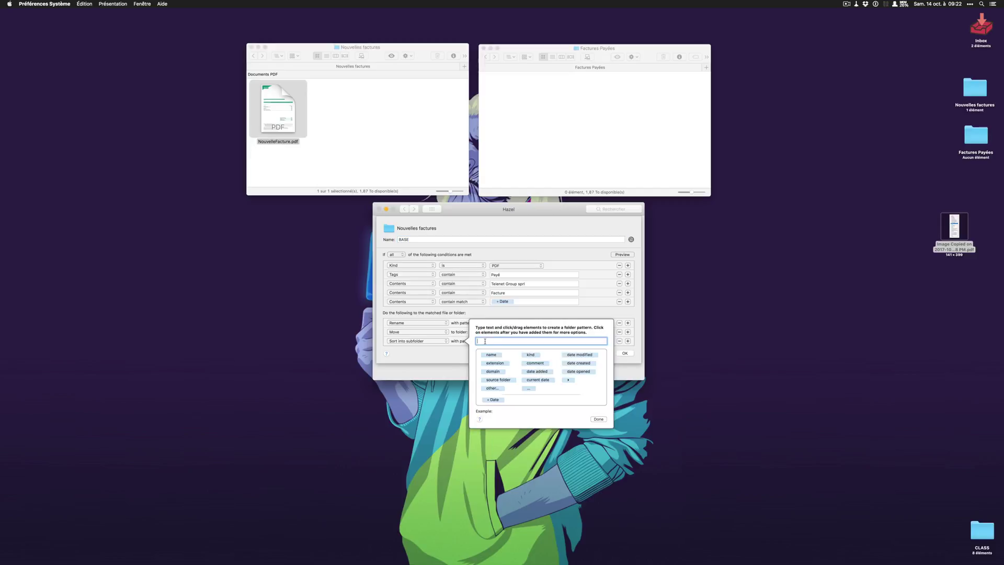
pyautogui.click(494, 401)
# - Examine the invoice date in NouvelleFacture.pdf and close the document
pyautogui.click(269, 121)
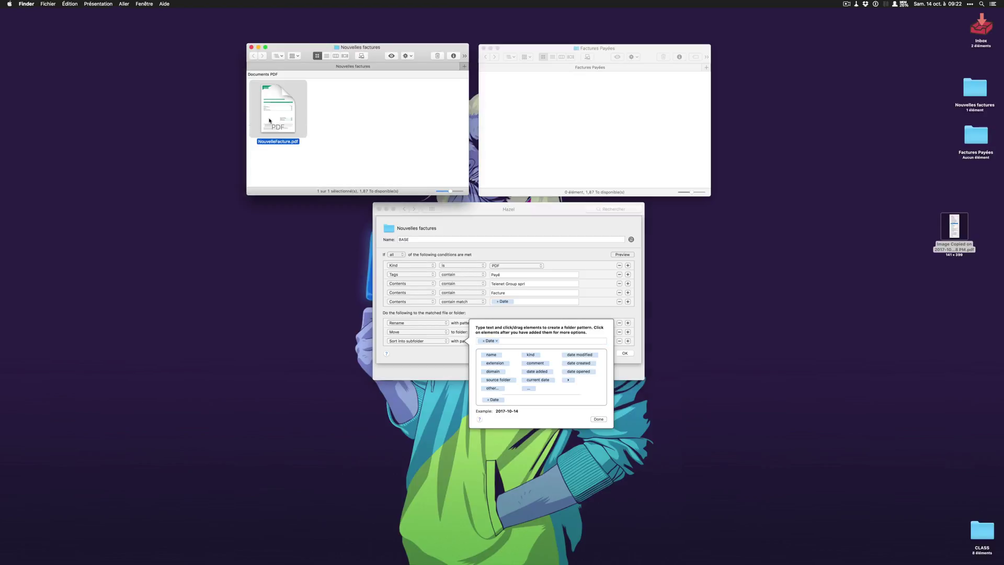
pyautogui.doubleClick(269, 120)
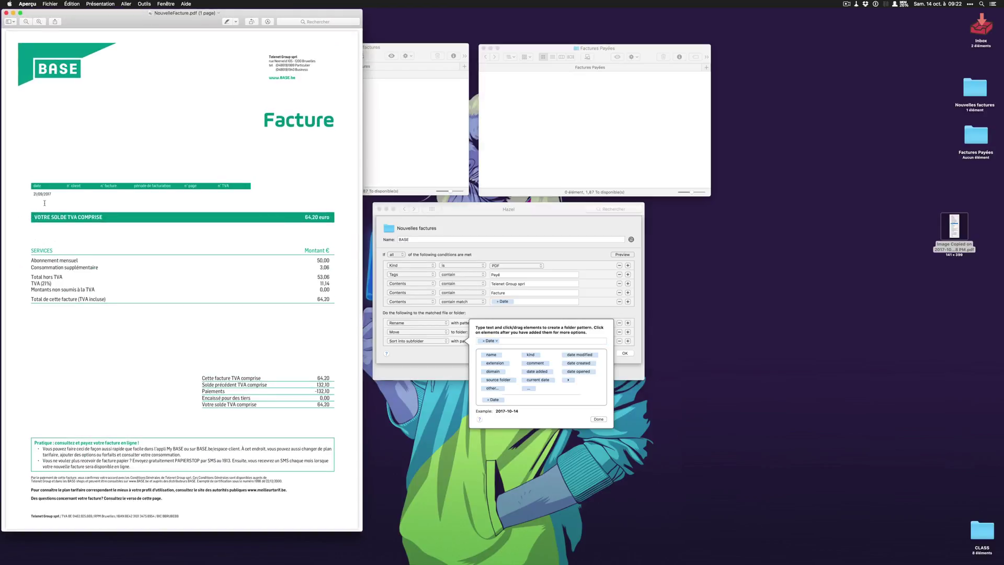
pyautogui.click(6, 12)
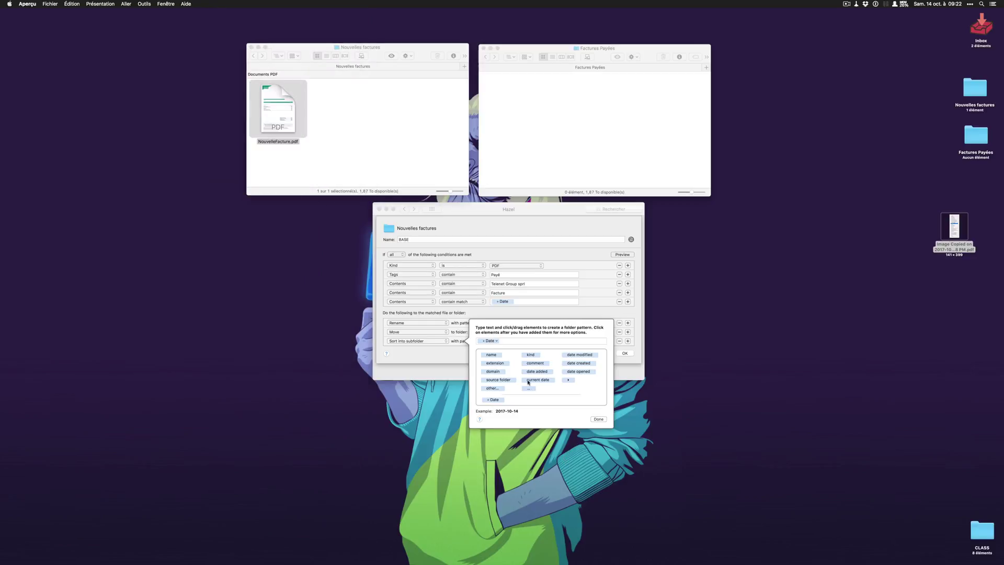
# - Reduce the subfolder pattern's date format to the four-digit year only (1999) and finish the date format
pyautogui.click(500, 342)
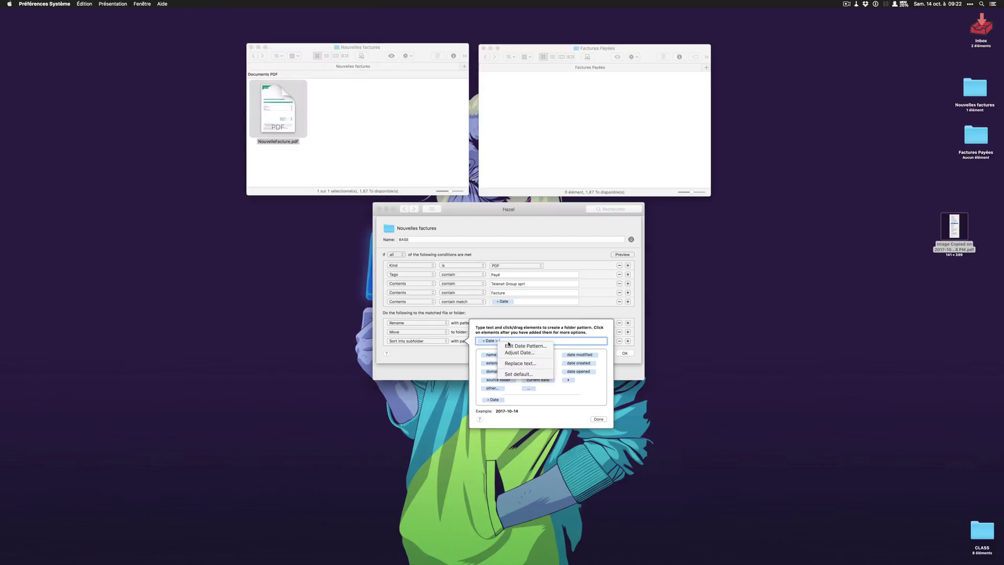
pyautogui.click(497, 341)
pyautogui.click(497, 342)
pyautogui.click(505, 349)
pyautogui.click(494, 366)
pyautogui.press('BackSpace')
pyautogui.press('BackSpace')
pyautogui.press('BackSpace')
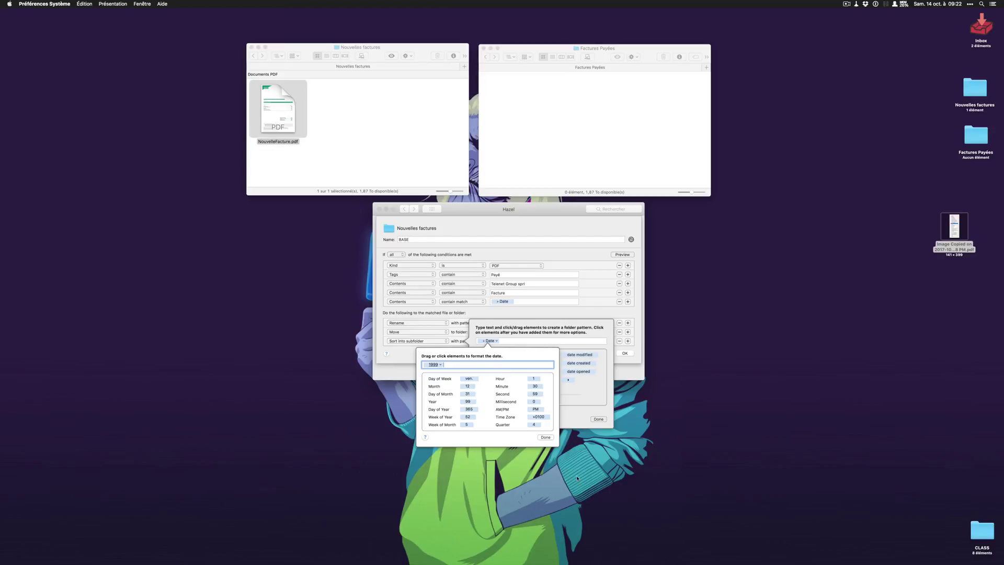
pyautogui.click(544, 437)
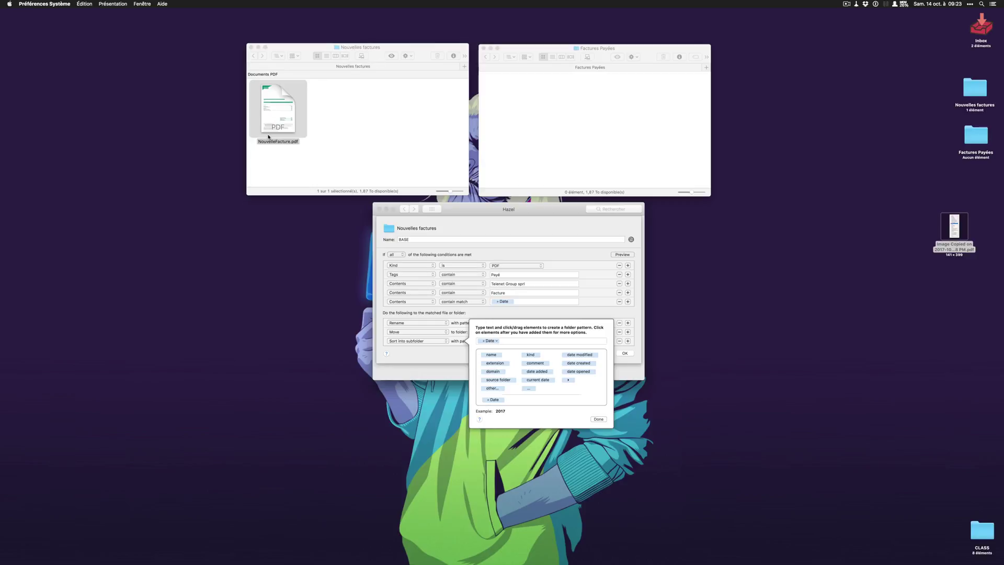
# - Confirm the year folder pattern and add a second Sort into subfolder action whose pattern uses the captured Date element
pyautogui.click(598, 420)
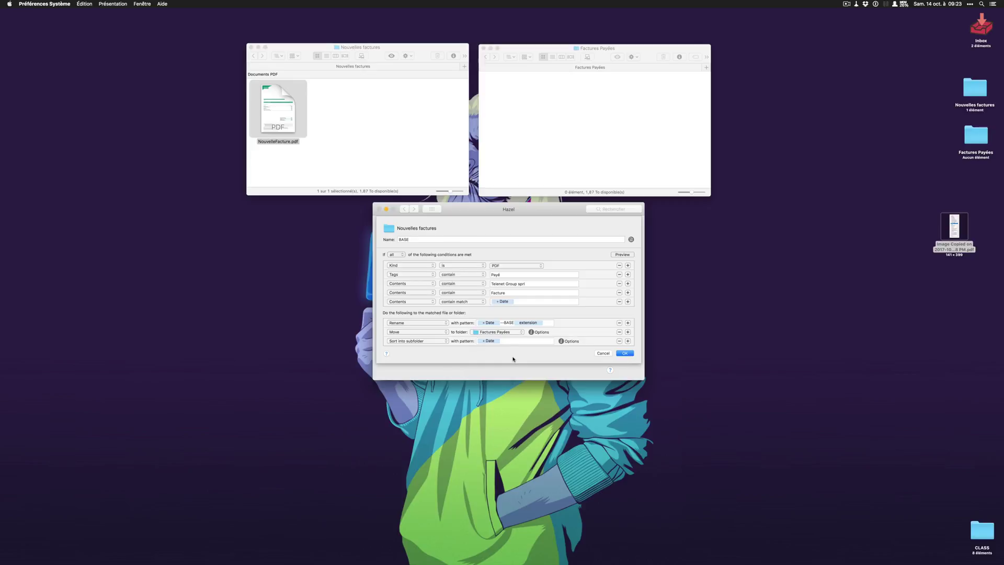
pyautogui.click(628, 341)
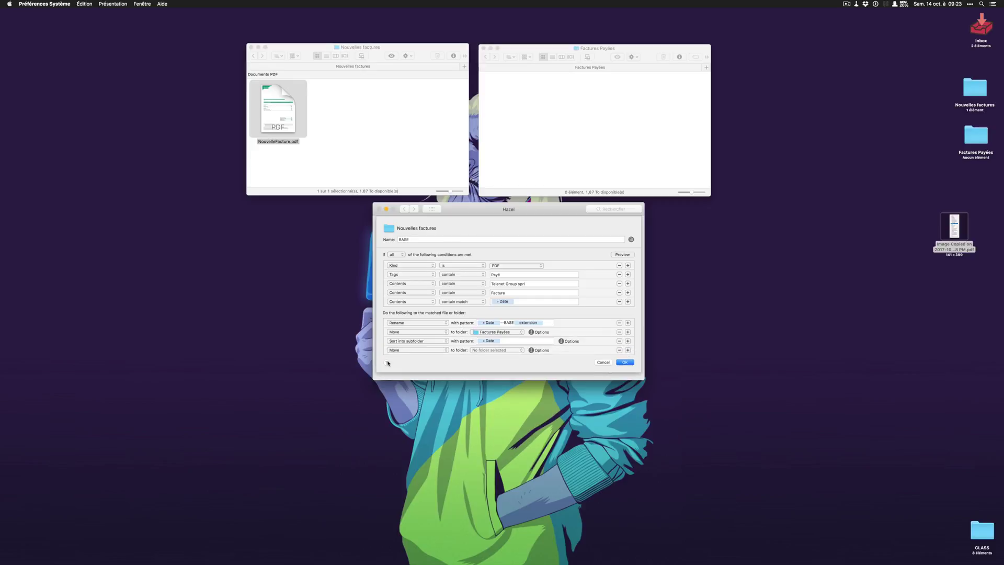
pyautogui.click(412, 351)
pyautogui.click(416, 367)
pyautogui.click(490, 350)
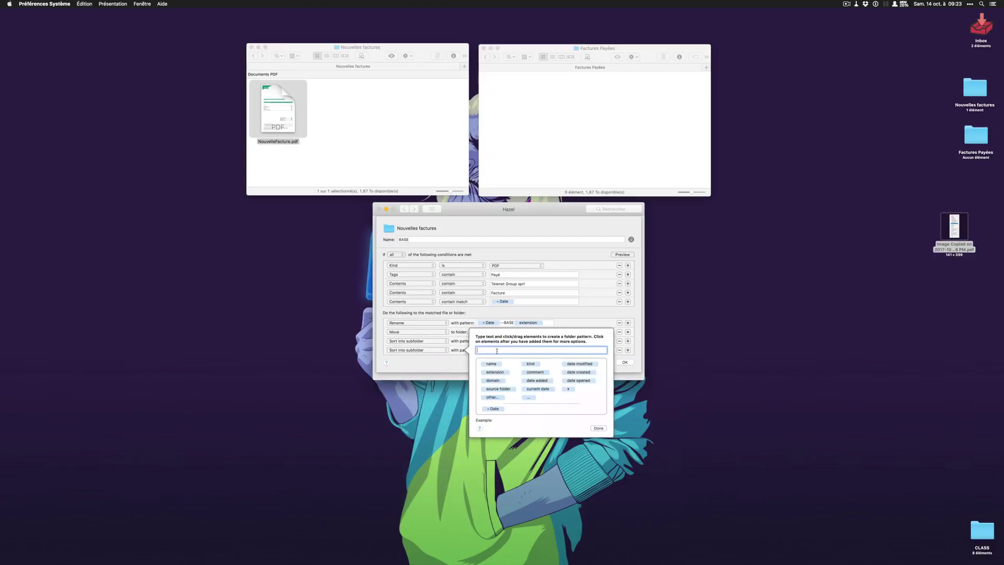
pyautogui.click(494, 409)
# - Reduce the second subfolder pattern's date format to the two-digit month only and save the BASE rule
pyautogui.click(497, 350)
pyautogui.click(523, 356)
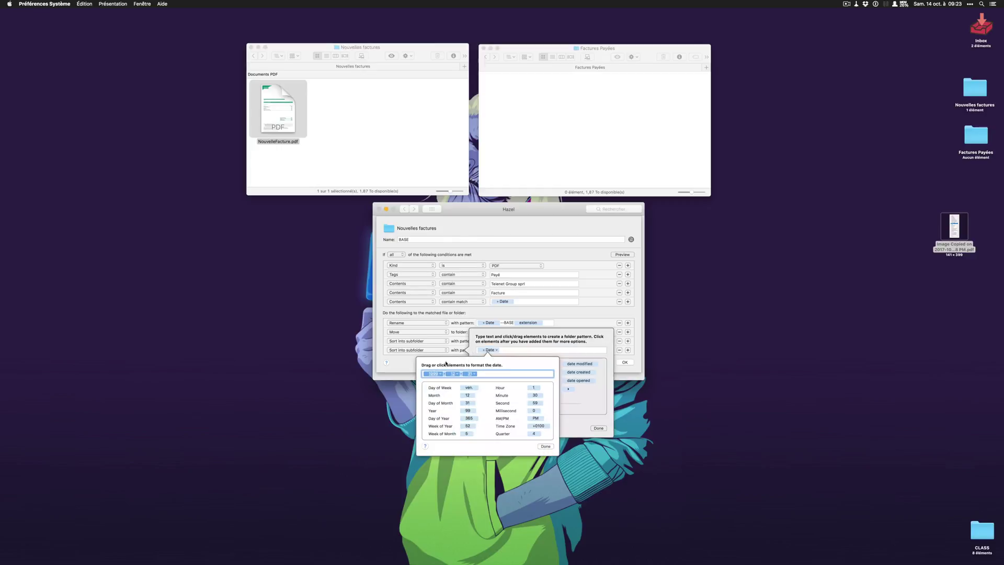
pyautogui.click(443, 375)
pyautogui.click(493, 380)
pyautogui.click(445, 376)
pyautogui.press('Delete')
pyautogui.press('Delete')
pyautogui.press('BackSpace')
pyautogui.press('Delete')
pyautogui.press('Delete')
pyautogui.moveTo(471, 396); pyautogui.dragTo(441, 374)
pyautogui.click(435, 374)
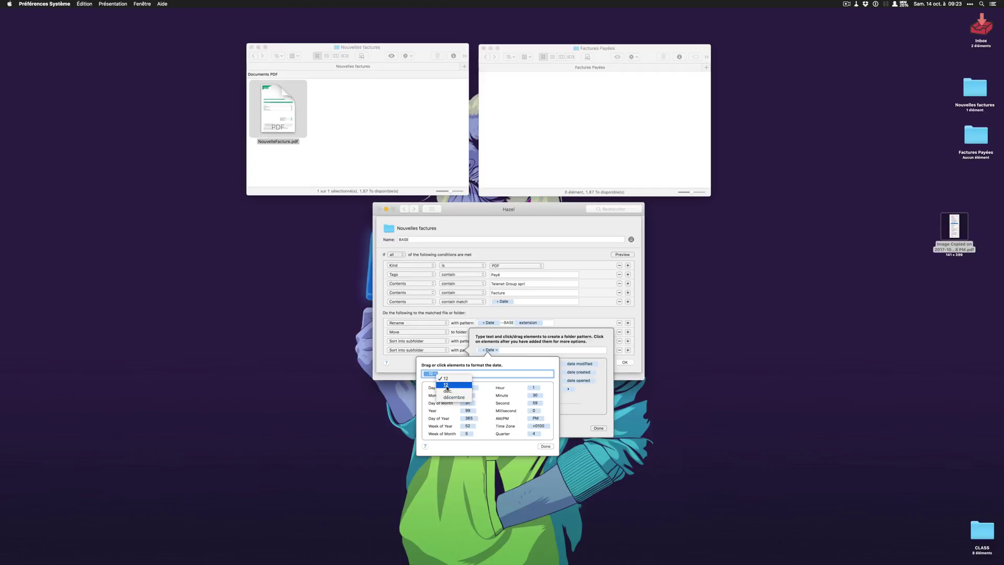
pyautogui.click(447, 387)
pyautogui.click(546, 446)
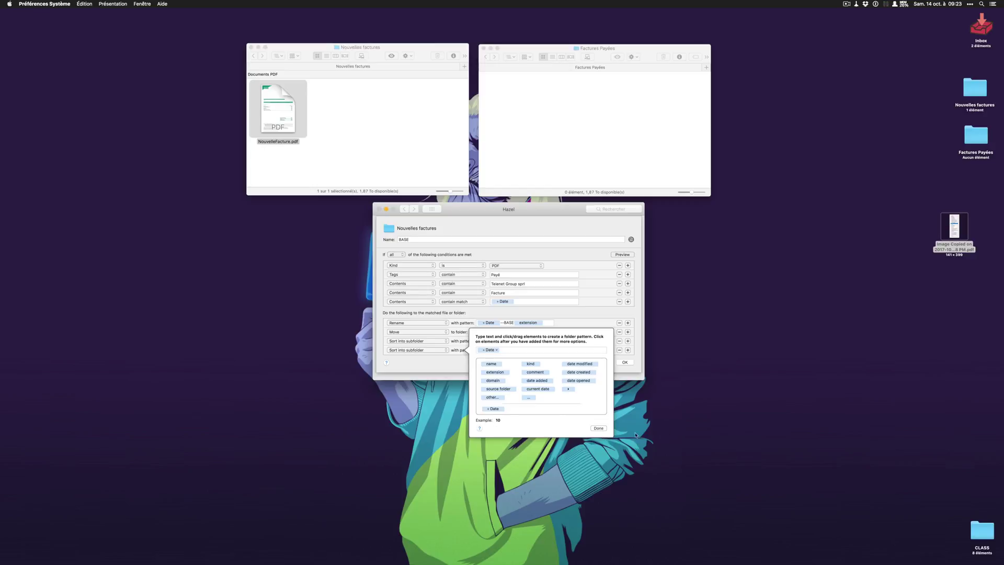
pyautogui.click(600, 429)
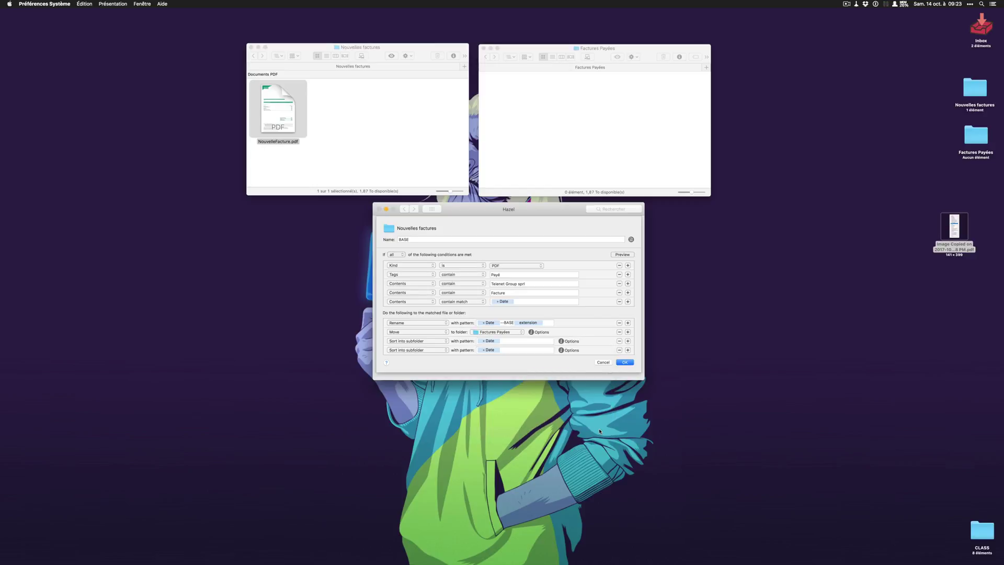
pyautogui.click(625, 363)
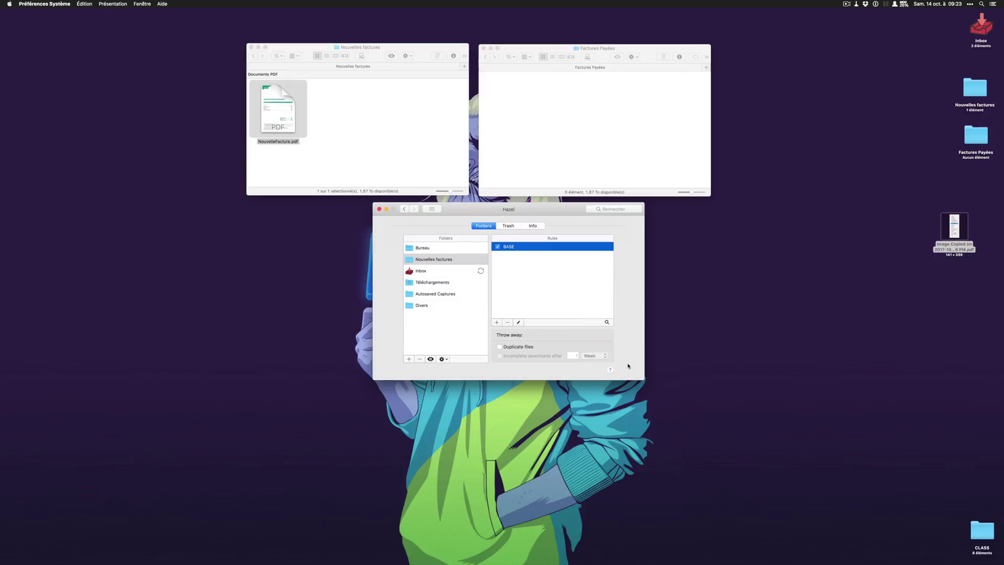
# - Assign the Payé tag to NouvelleFacture.pdf in the Nouvelles factures folder to trigger the rule
pyautogui.click(350, 124)
pyautogui.click(288, 128)
pyautogui.press('super+t')
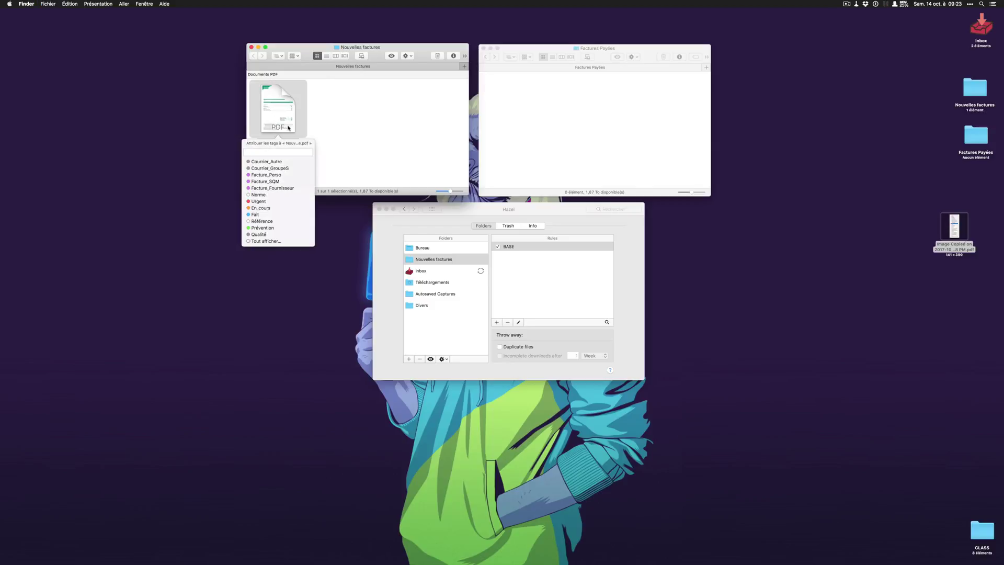
pyautogui.write('payé')
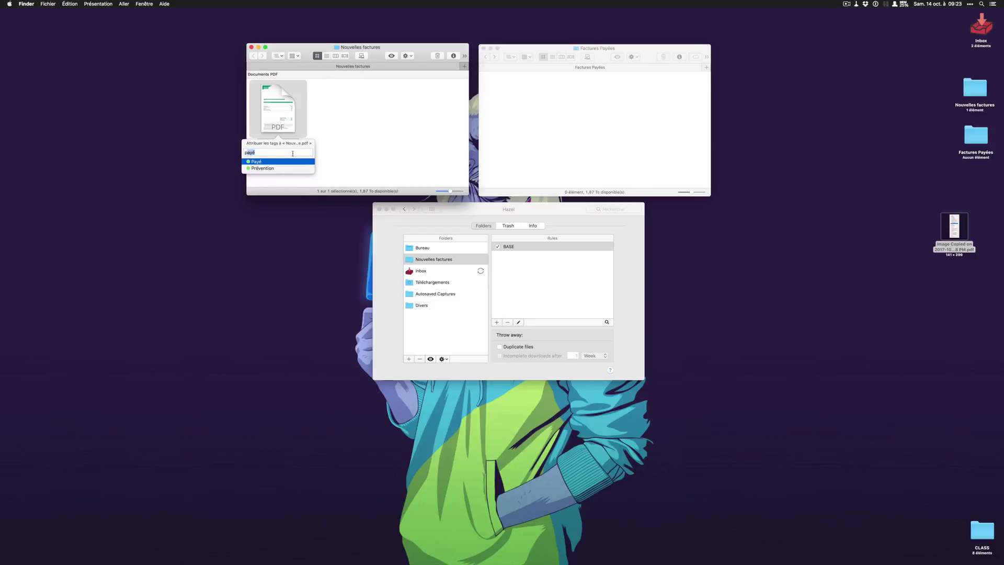
pyautogui.click(382, 150)
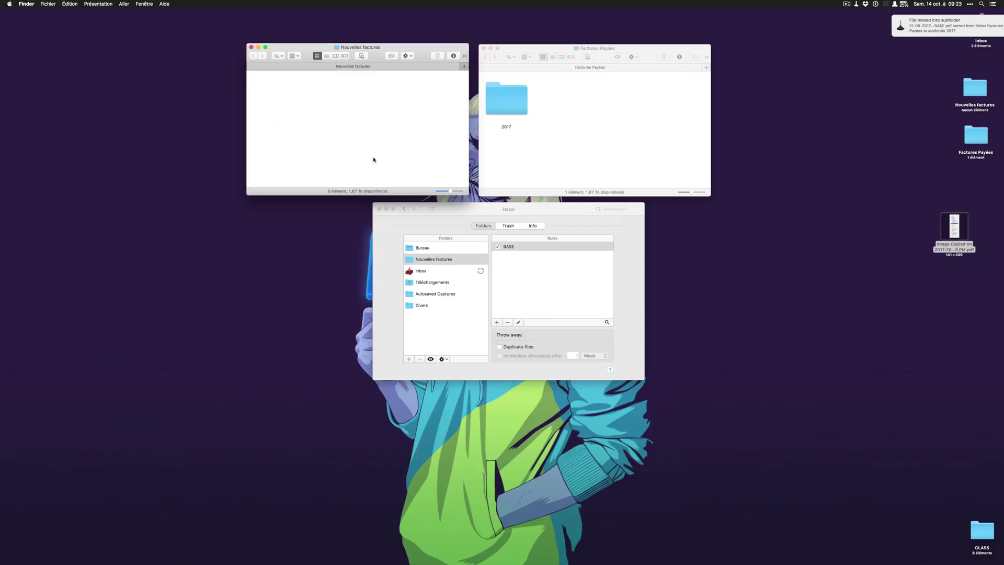
# - Open the 2017 folder in Factures Payées and its 09 subfolder to check where the invoice was filed
pyautogui.click(593, 113)
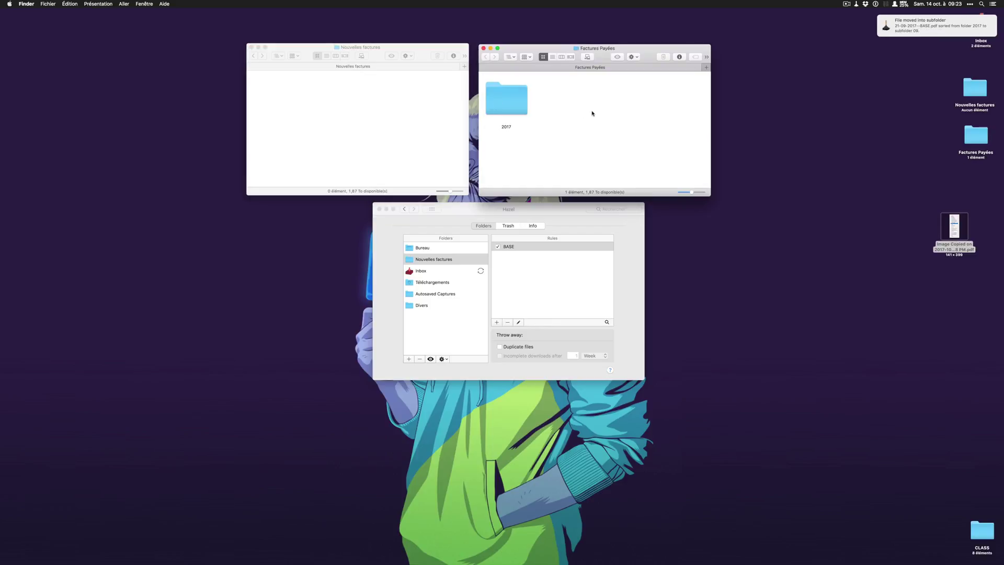
pyautogui.doubleClick(508, 97)
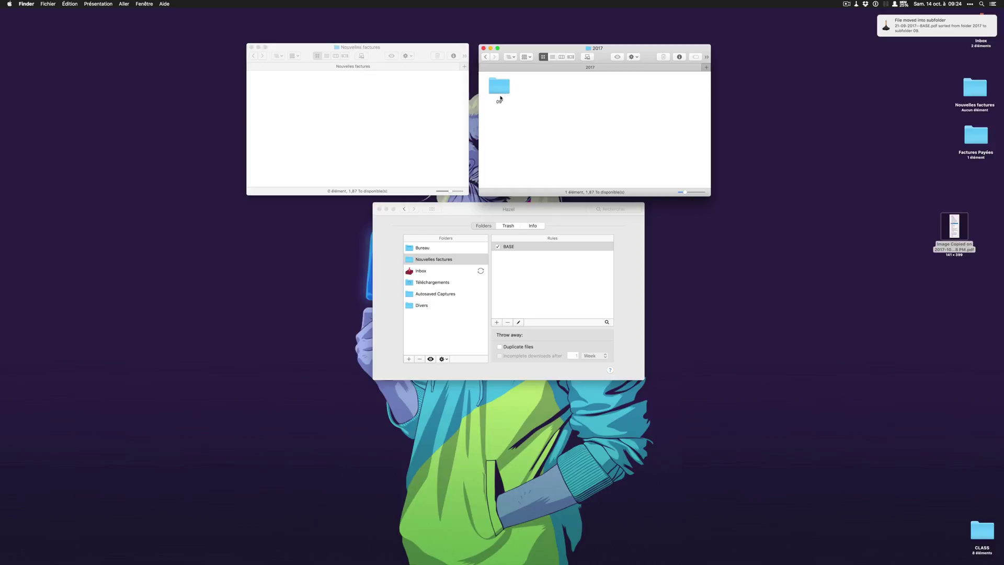
pyautogui.click(499, 85)
pyautogui.doubleClick(499, 85)
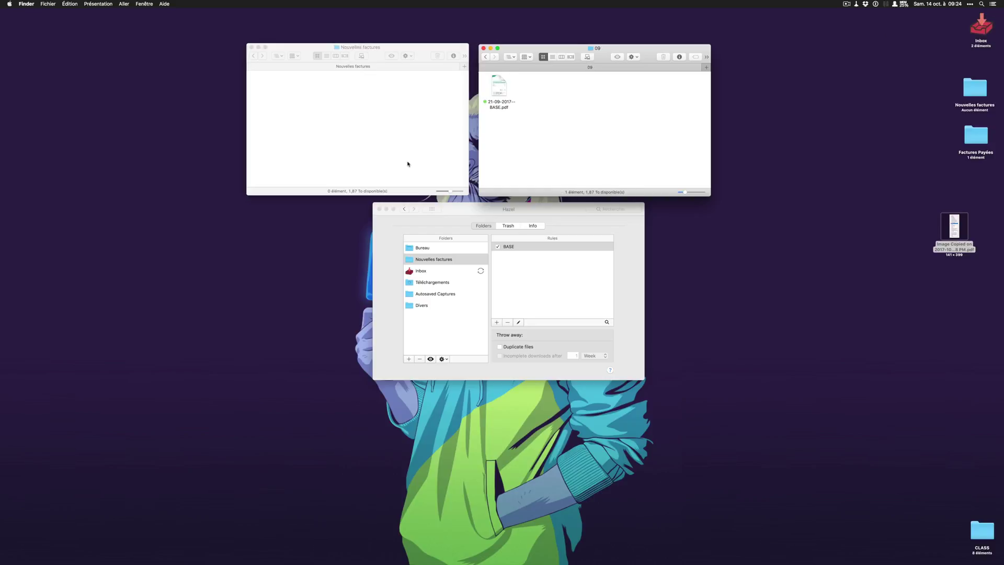
# - Examine the invoice date in the filed 21-09-2017--BASE.pdf and close the document
pyautogui.doubleClick(503, 92)
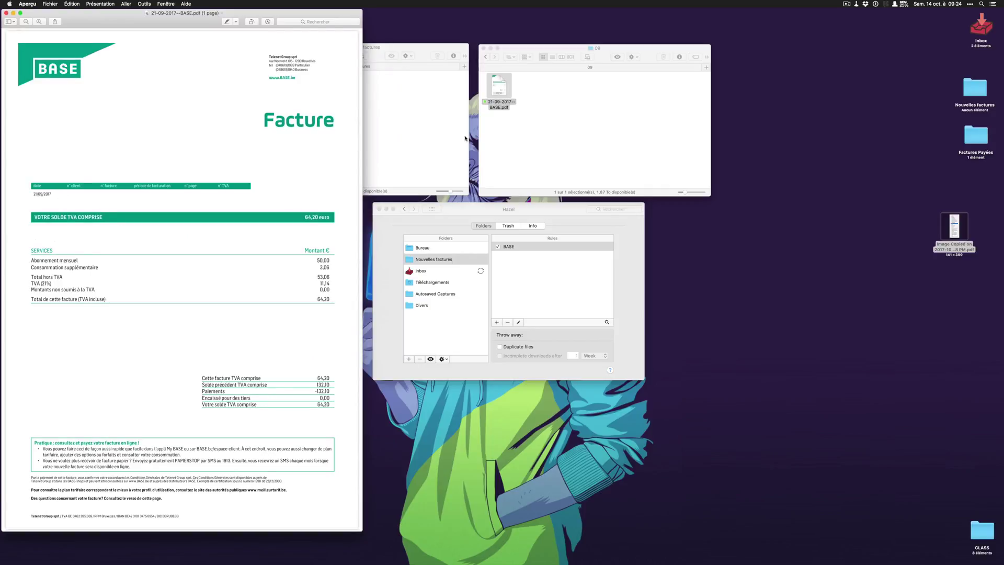
pyautogui.click(526, 108)
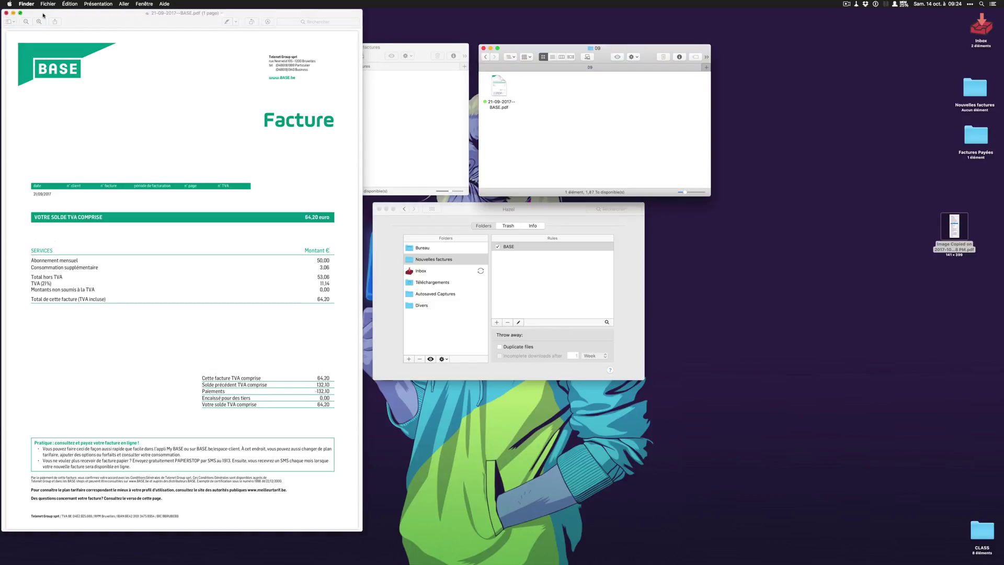
pyautogui.click(6, 13)
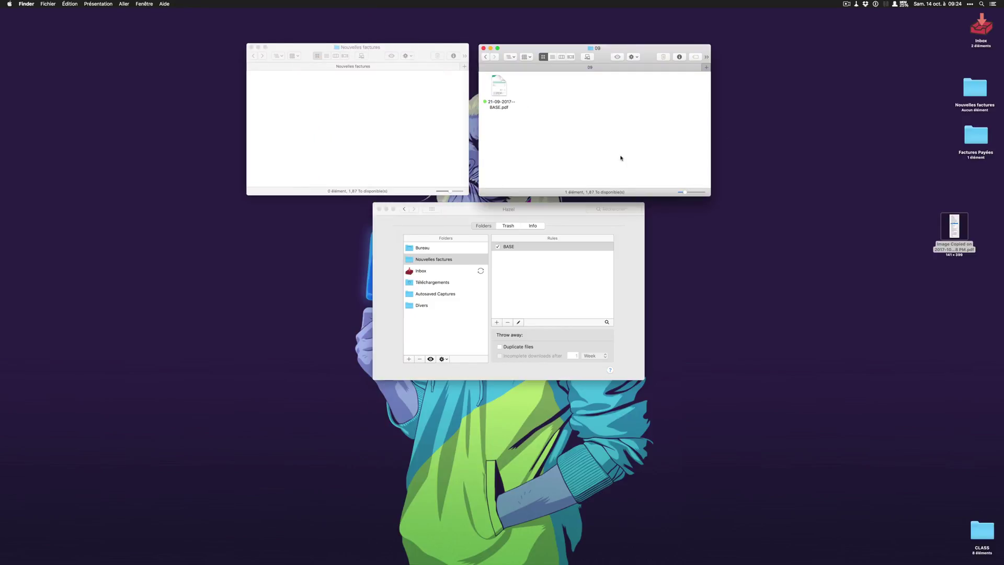